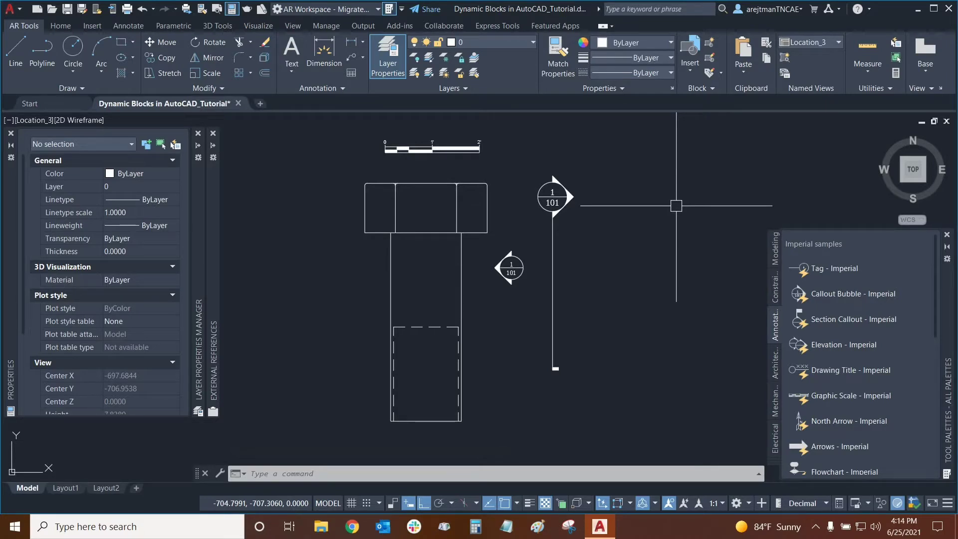
Start a rectangle beside the section callouts, sized 5 long by 3 wide.
click(121, 42)
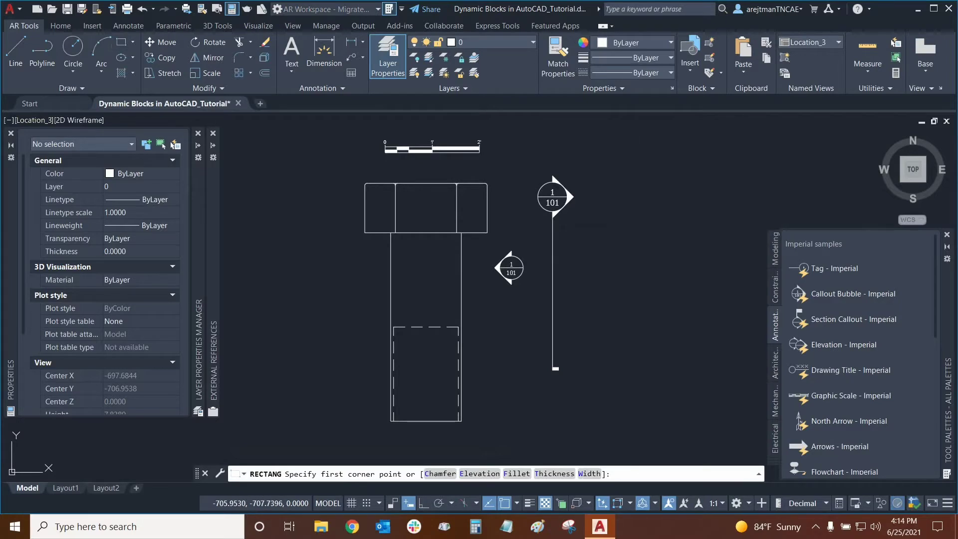
click(622, 226)
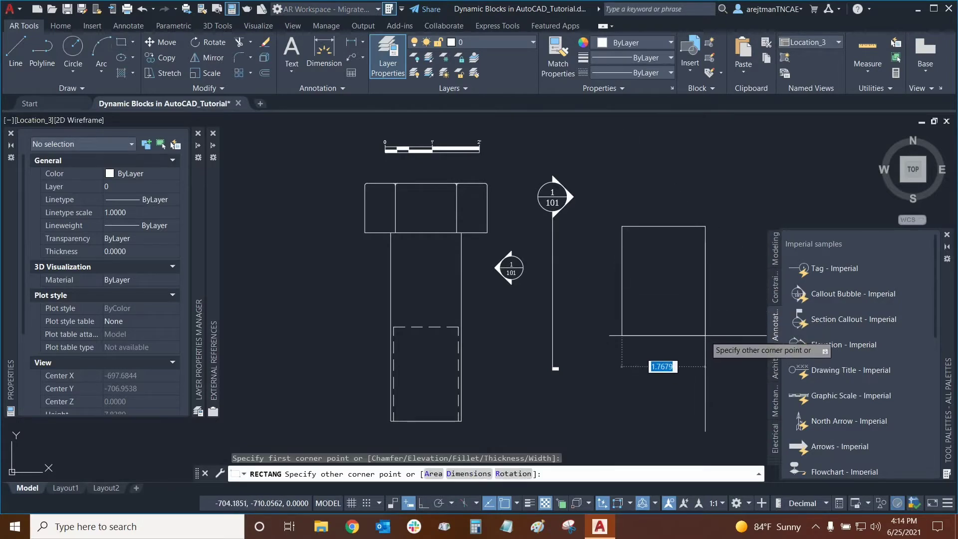
click(462, 478)
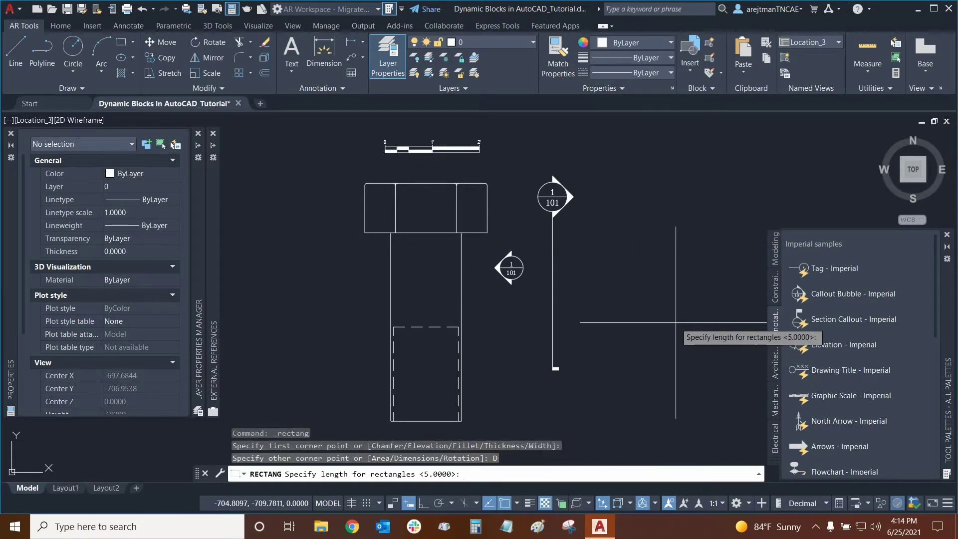
text(5)
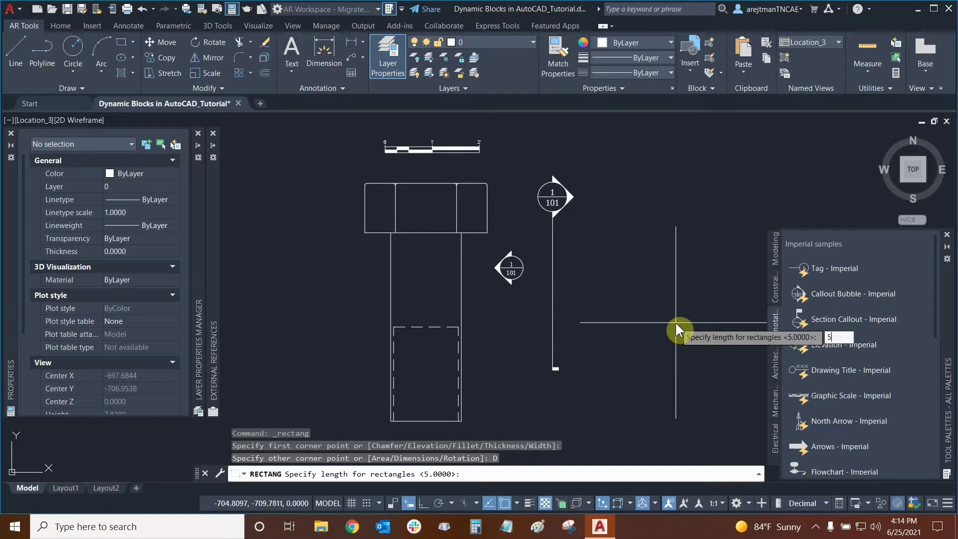
key(Return)
text(3)
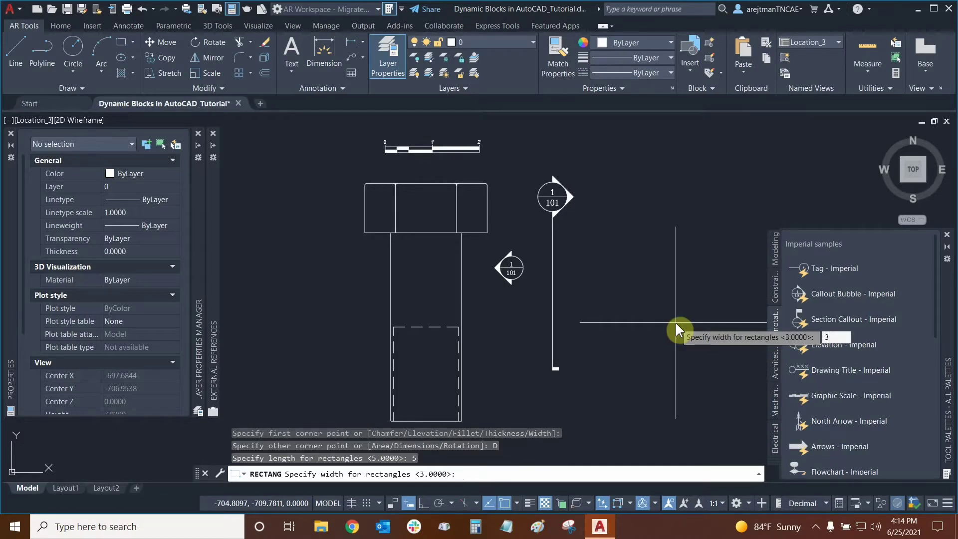
key(Return)
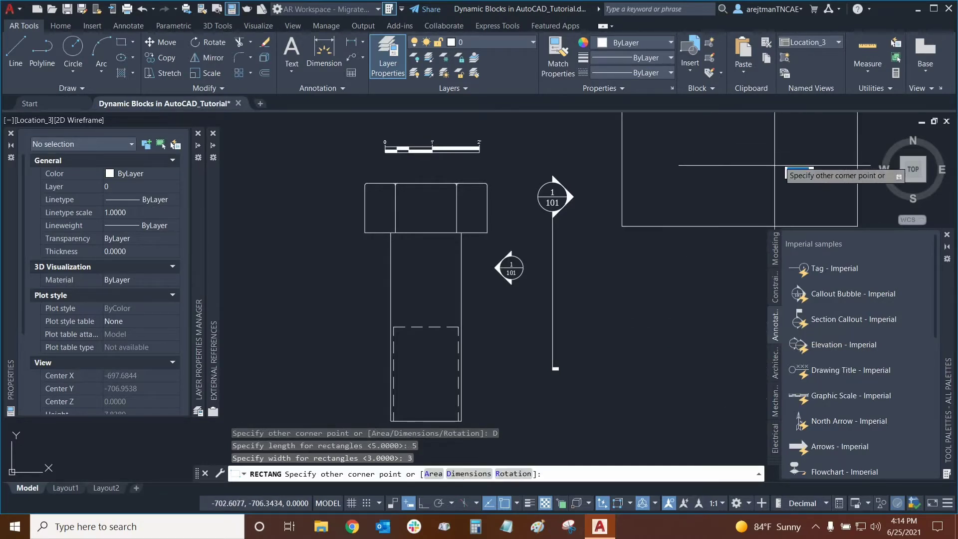
Place the 5 × 3 rectangle and centre it in the view.
mouse_move(728, 312)
middle_down()
mouse_move(501, 235)
mouse_move(568, 232)
middle_up()
click(659, 316)
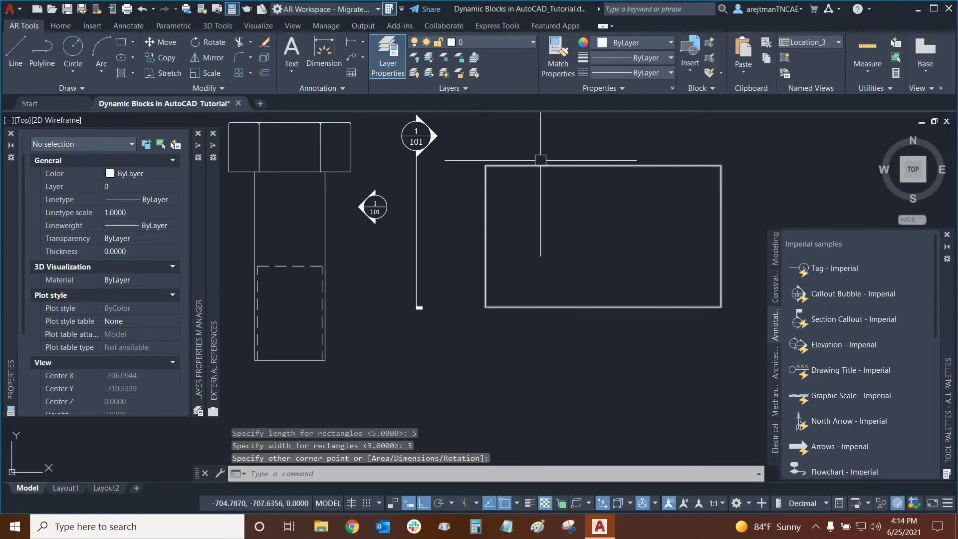
middle_drag(583, 159, 512, 181)
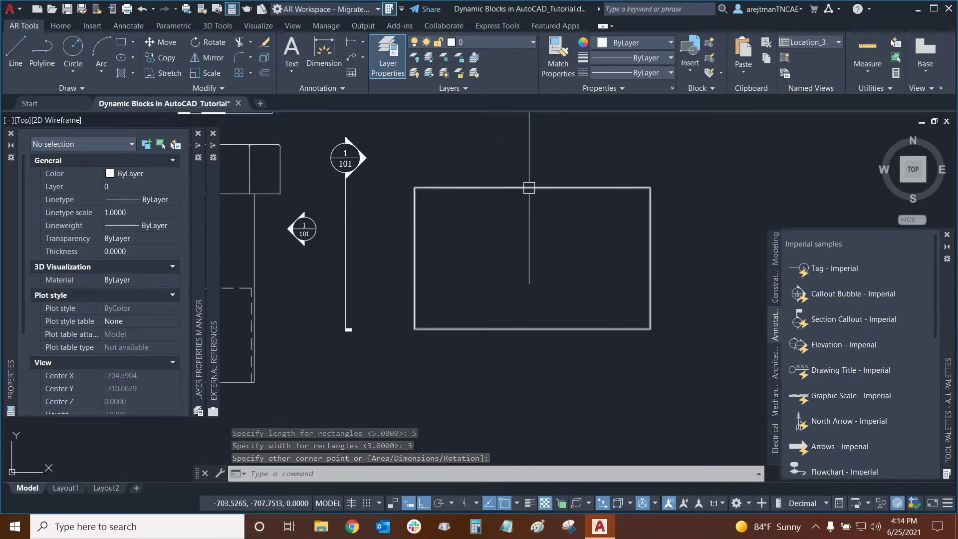
click(532, 189)
key(Escape)
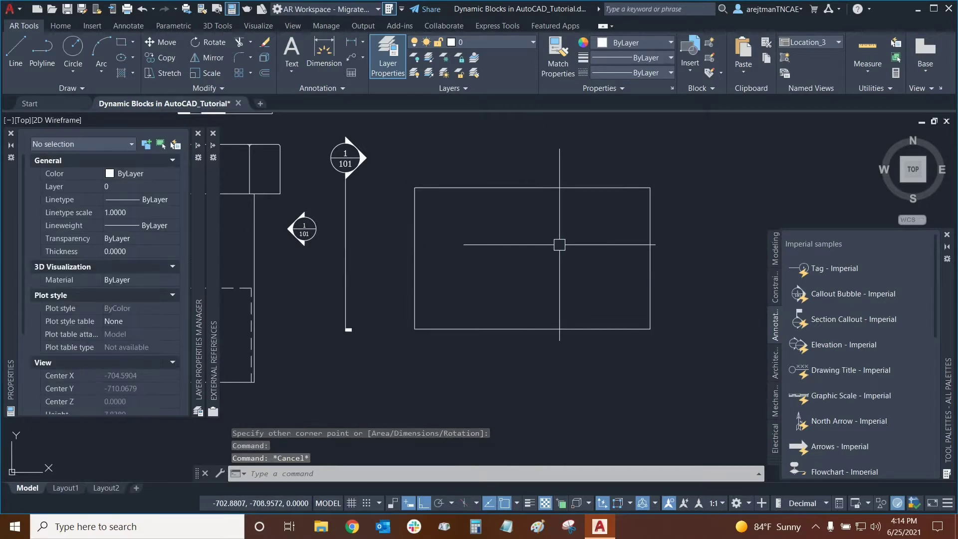
Offset the rectangle 0.25 inward to create an inner rectangle.
click(15, 55)
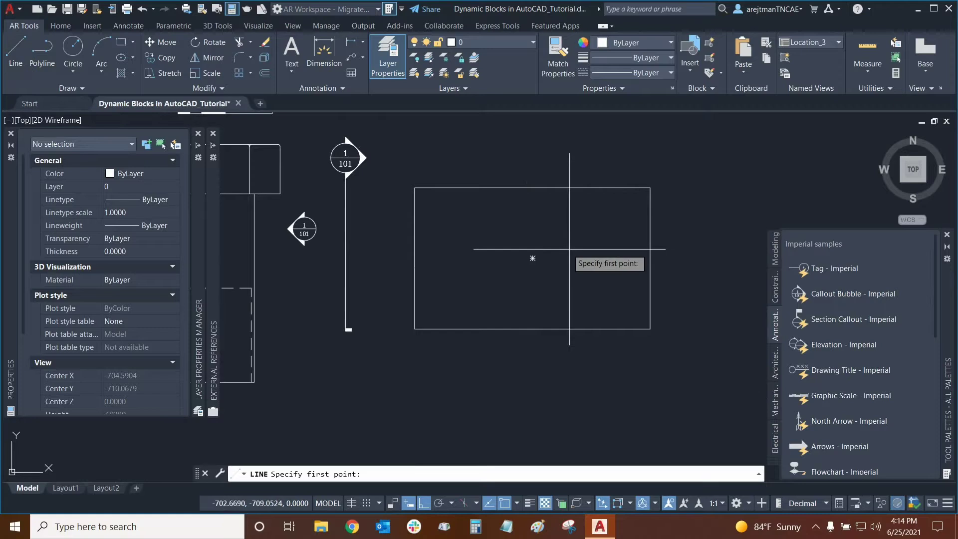
middle_drag(549, 241, 543, 251)
key(Escape)
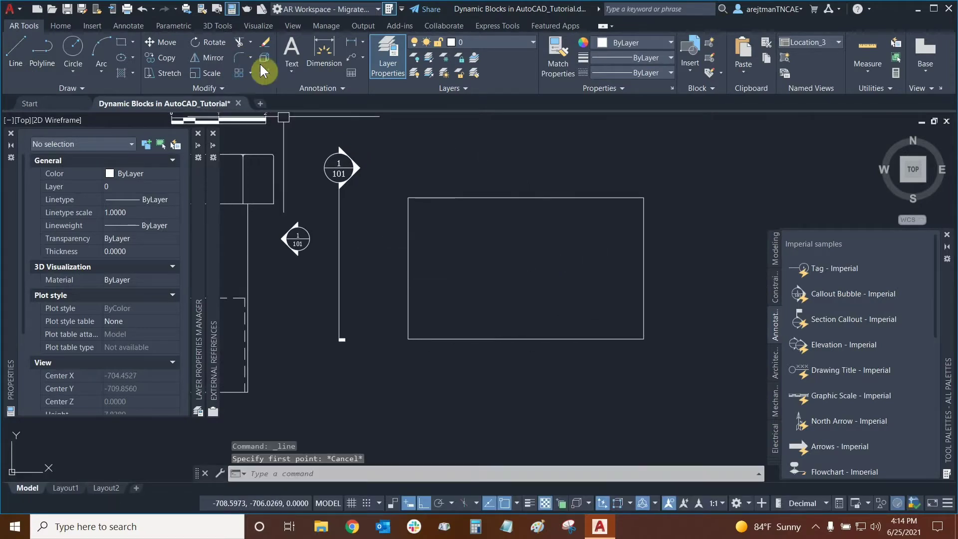
click(265, 73)
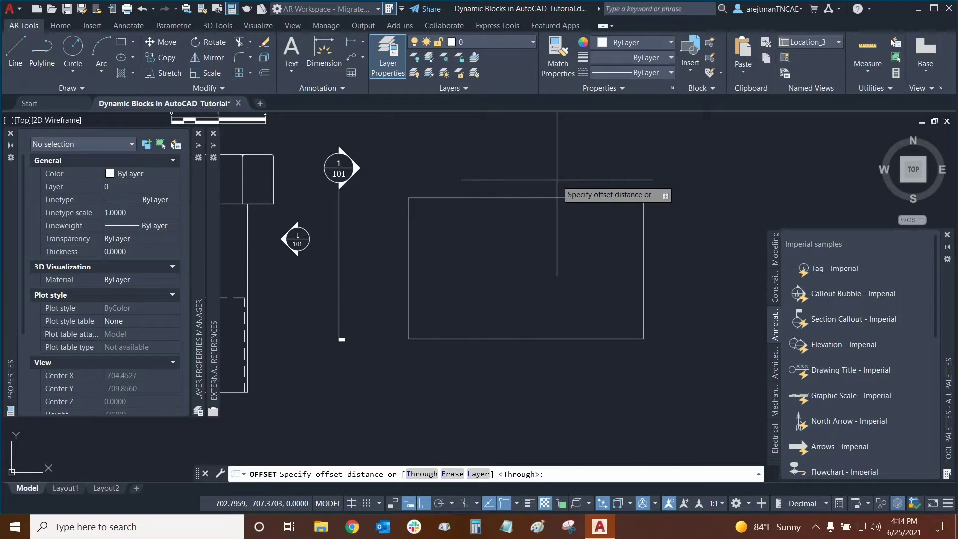
text(.25)
key(Return)
click(560, 193)
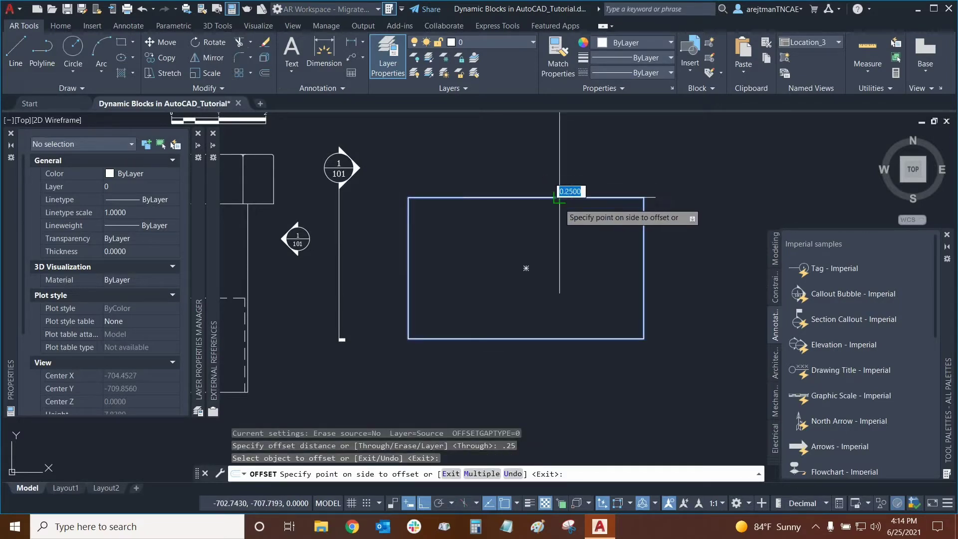
click(551, 241)
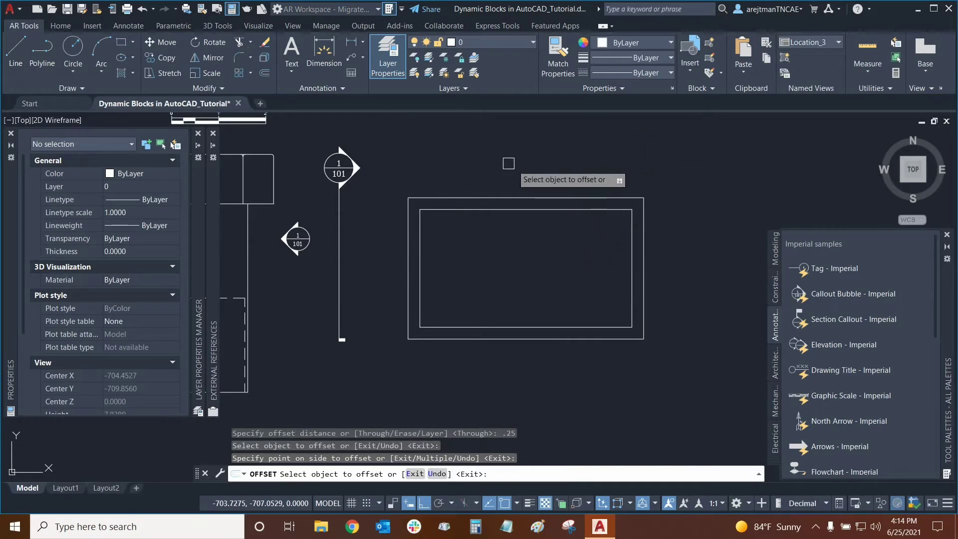
key(Escape)
Draw diagonals joining the top-left and top-right inner corners to the outer corners.
click(16, 49)
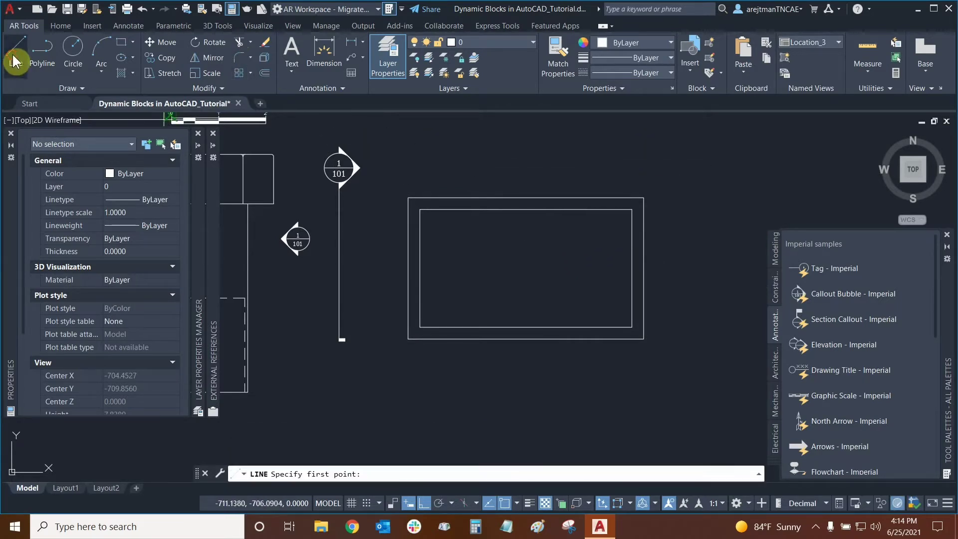
click(419, 210)
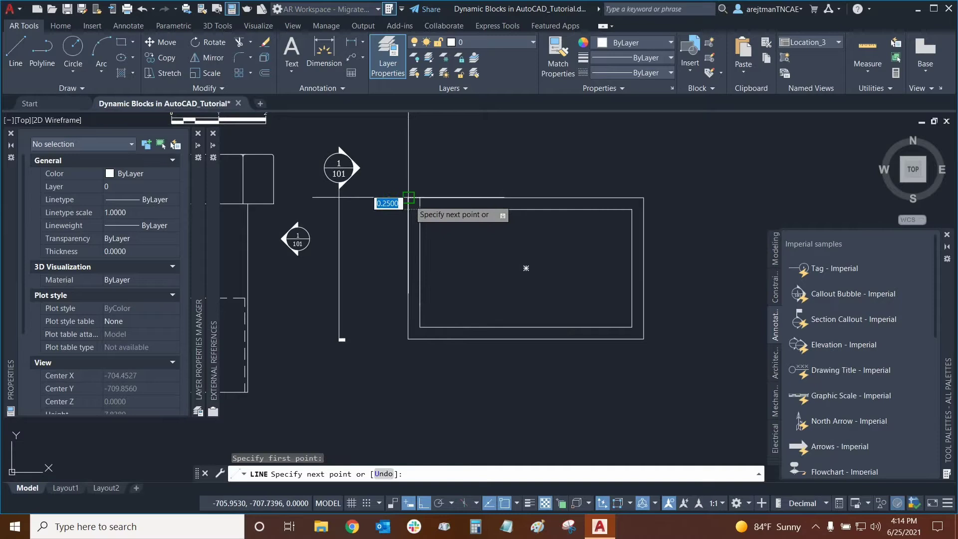
key(Escape)
key(Return)
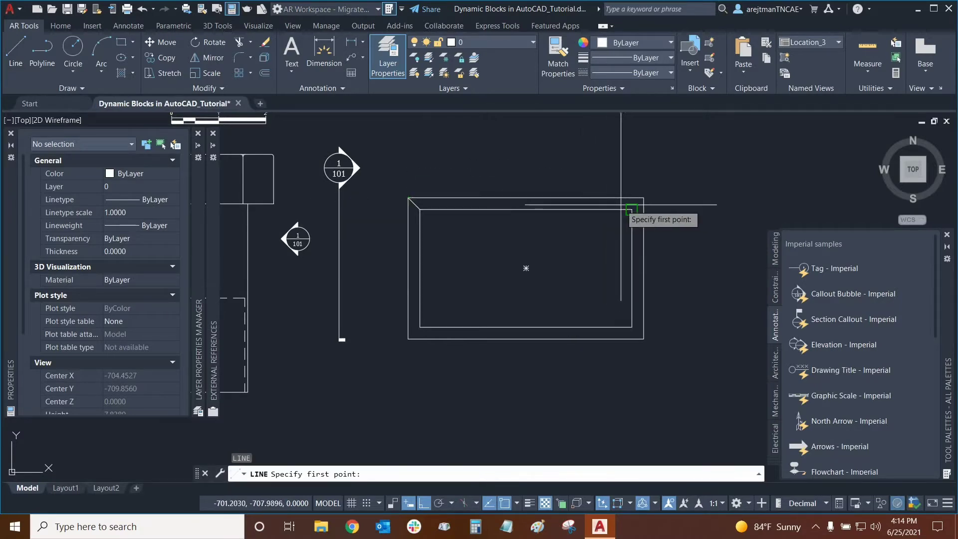
click(631, 209)
click(643, 199)
key(Escape)
Draw diagonals joining the bottom-right and bottom-left inner corners to the outer corners.
key(Return)
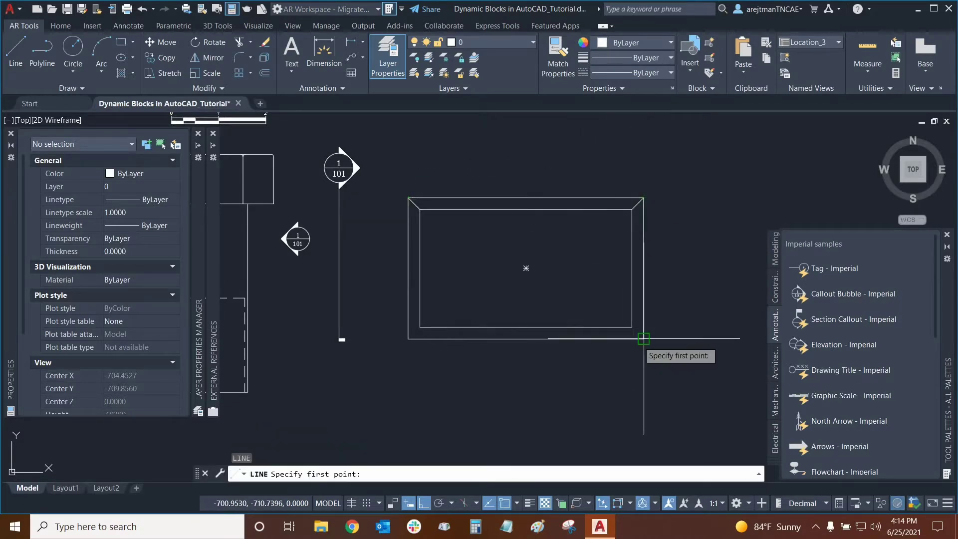
click(631, 326)
click(644, 339)
key(Escape)
key(Return)
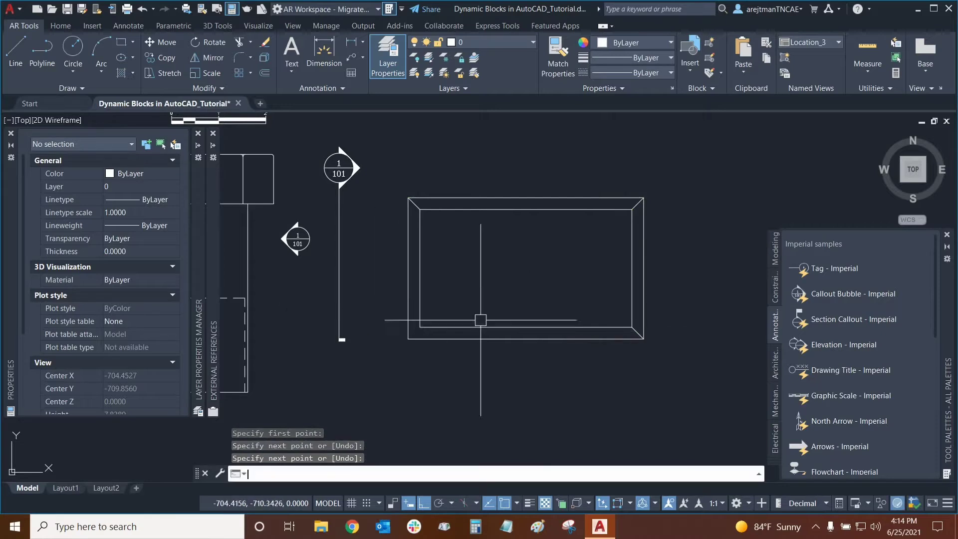
click(420, 327)
click(408, 339)
key(Escape)
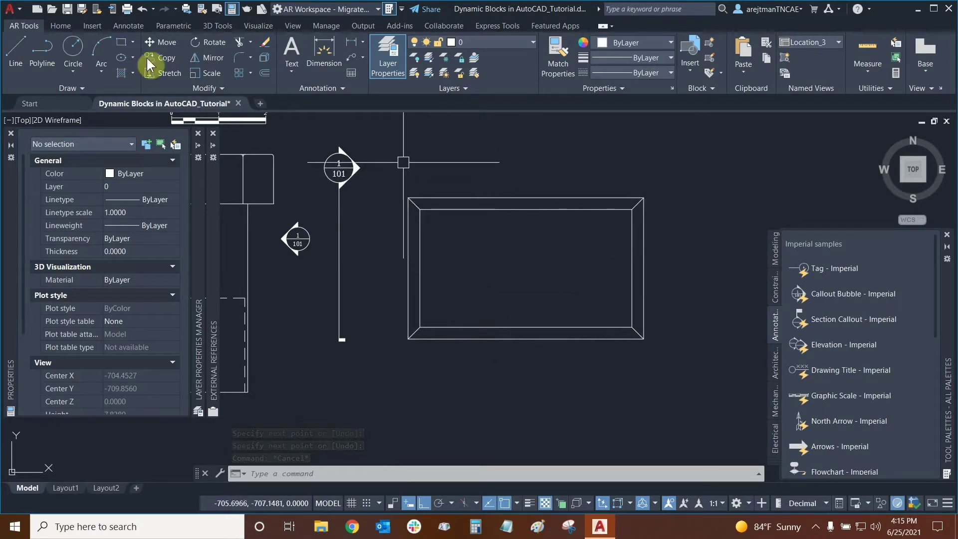
Open the Block Definition dialog via Create Block on the Insert tab.
click(94, 28)
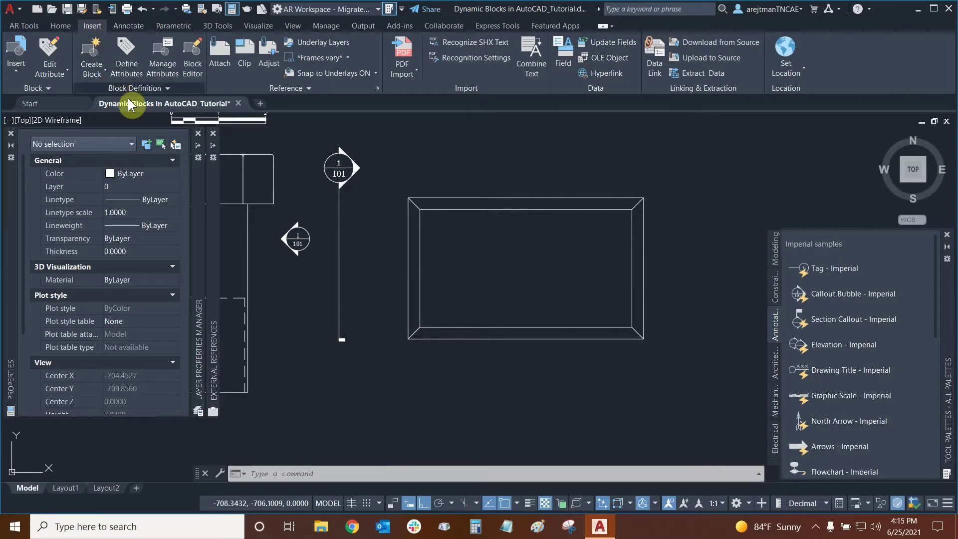
click(96, 75)
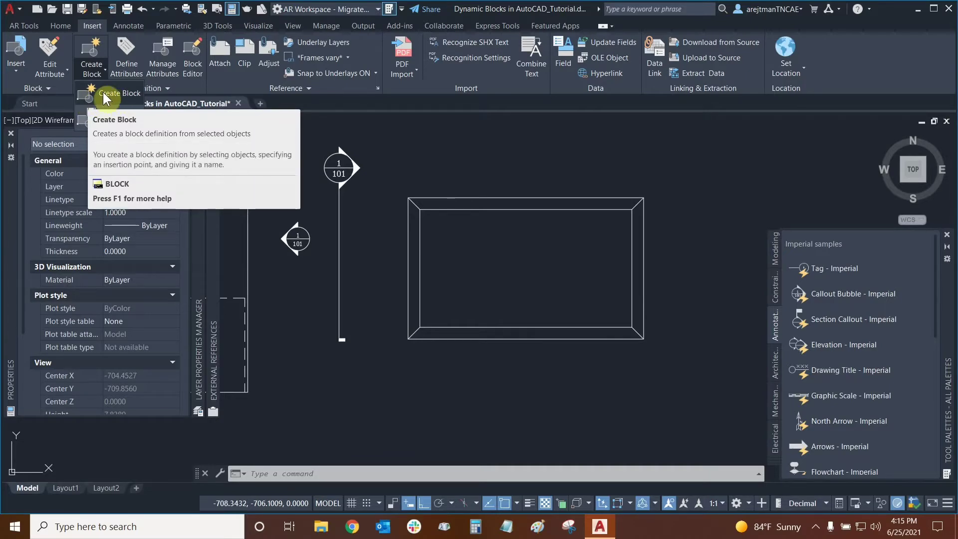
click(104, 94)
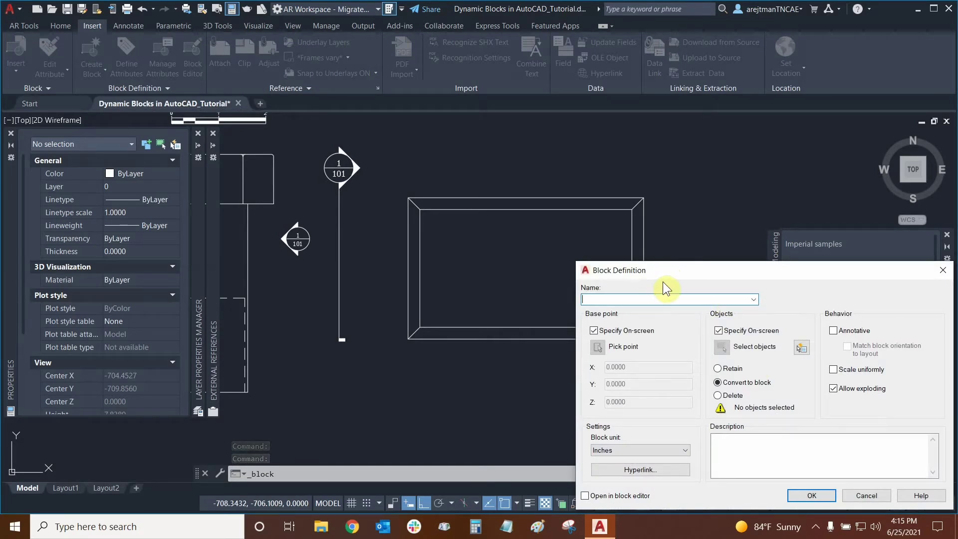
Name the block AR_Table, keeping the base point set to Specify On-screen.
text(AR_Table)
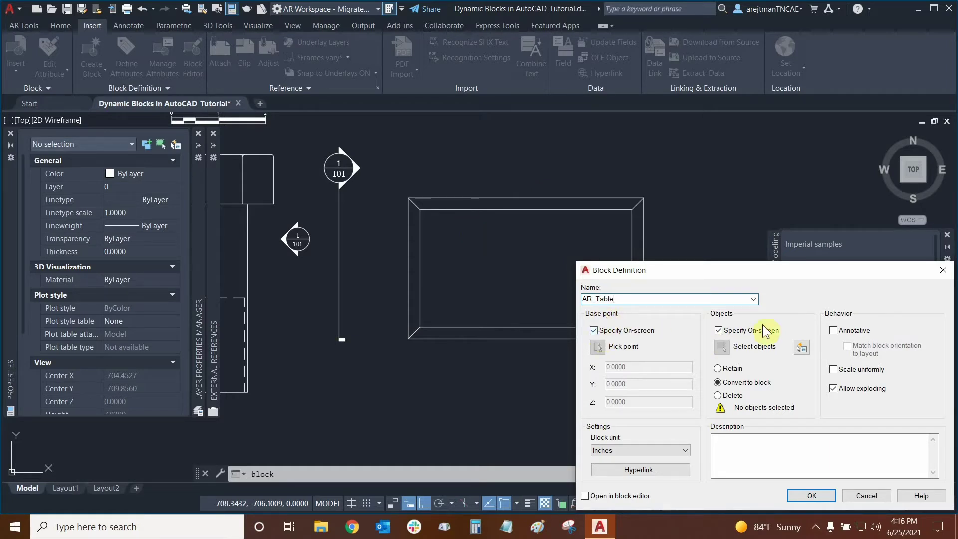
click(593, 331)
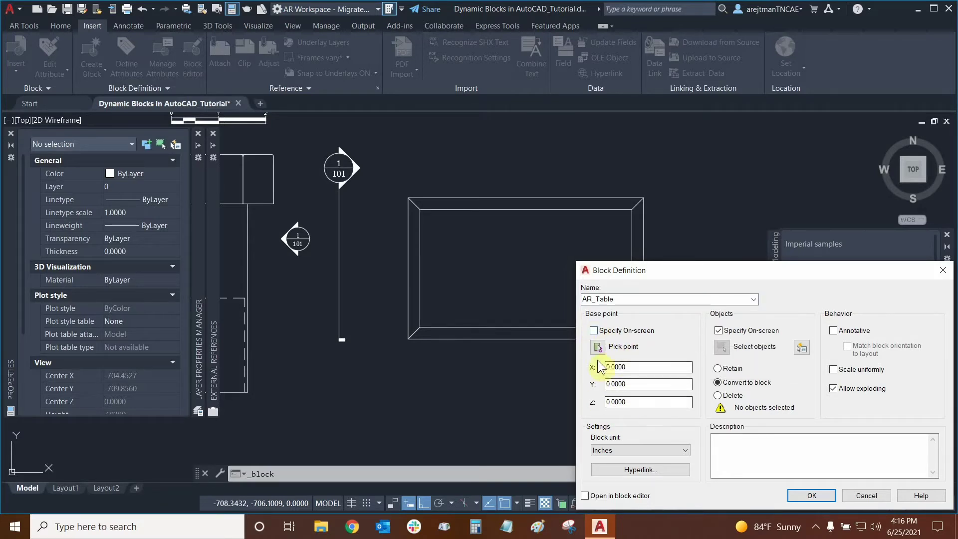
click(594, 331)
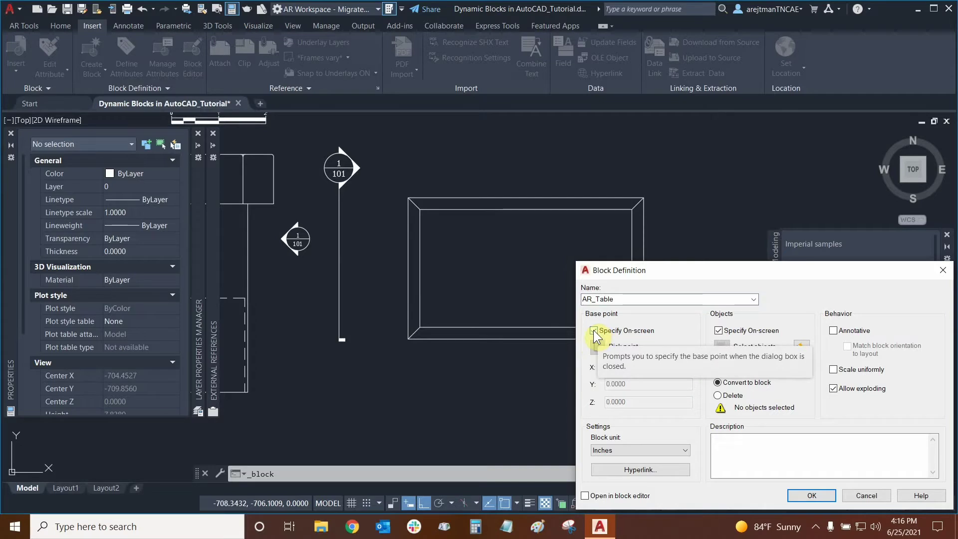
click(722, 333)
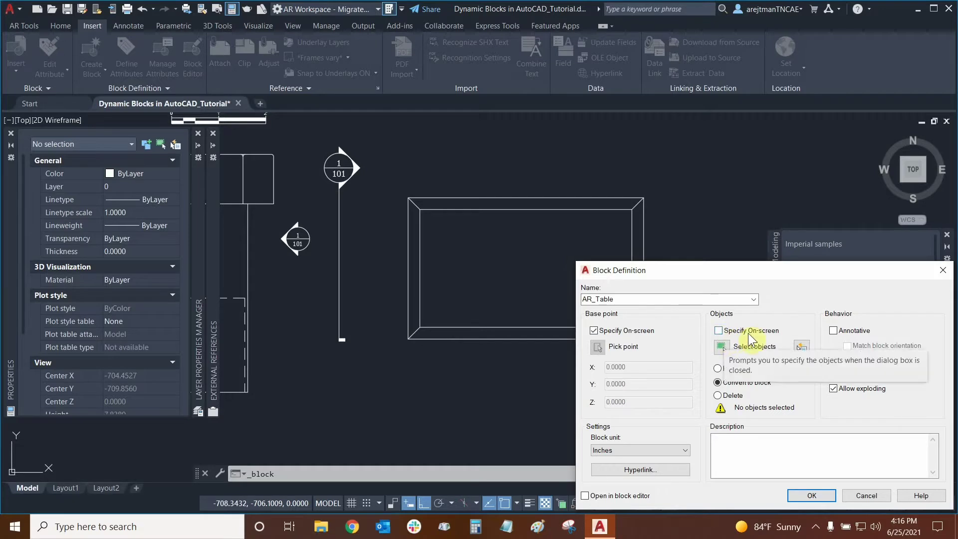
click(721, 333)
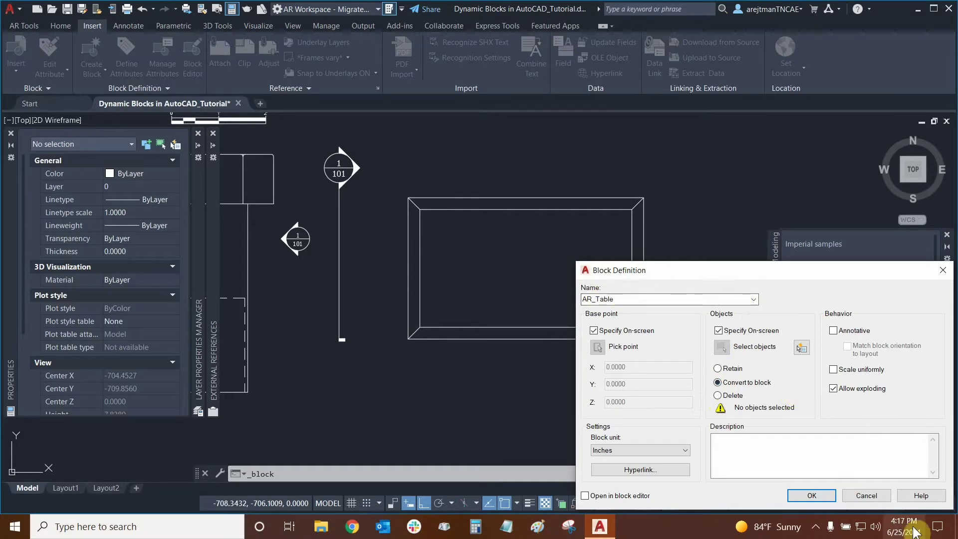
Set the base point at the rectangle's centre and window-select its six lines for AR_Table.
click(812, 497)
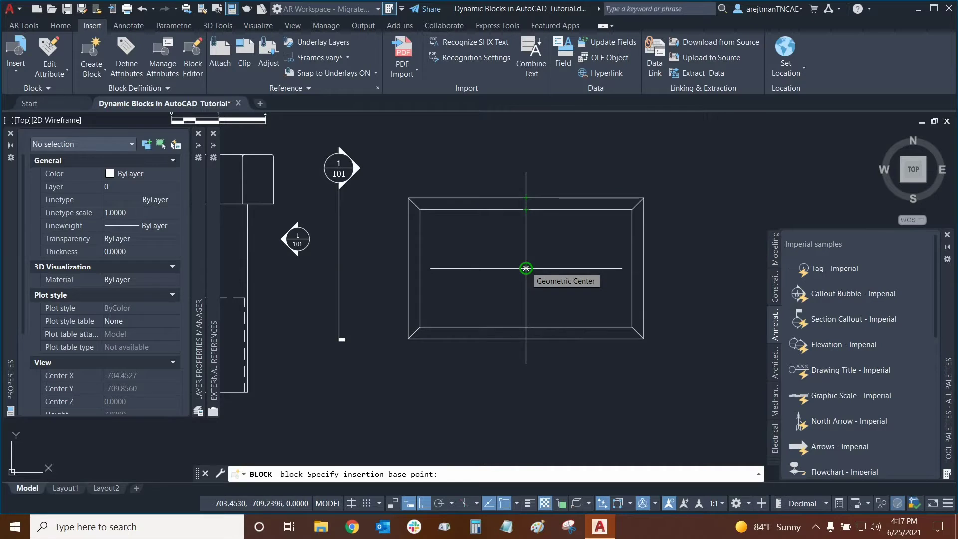
click(526, 268)
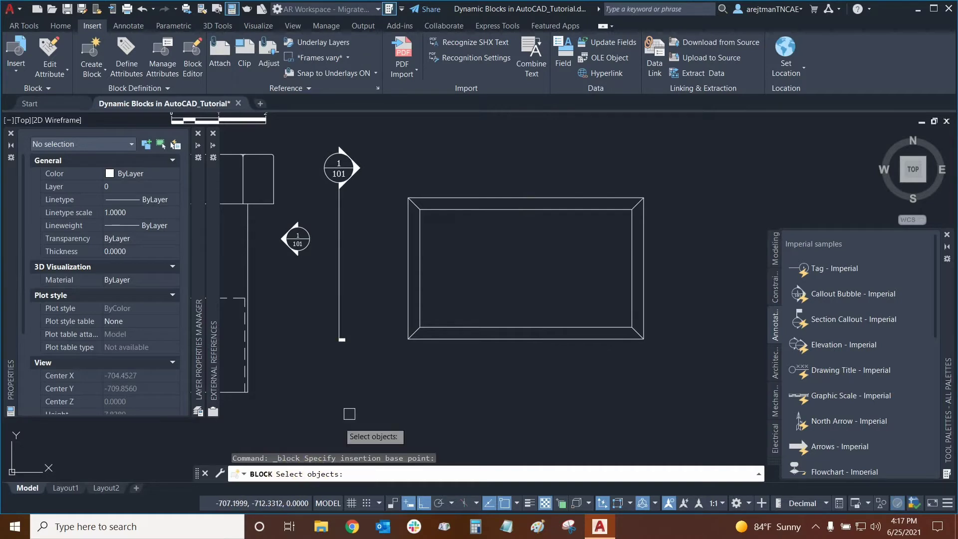
click(383, 167)
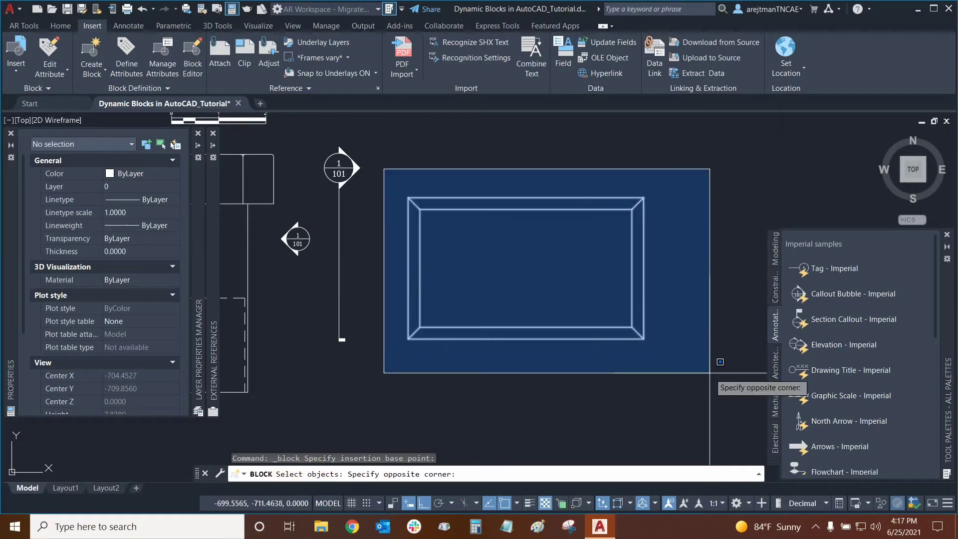
click(708, 370)
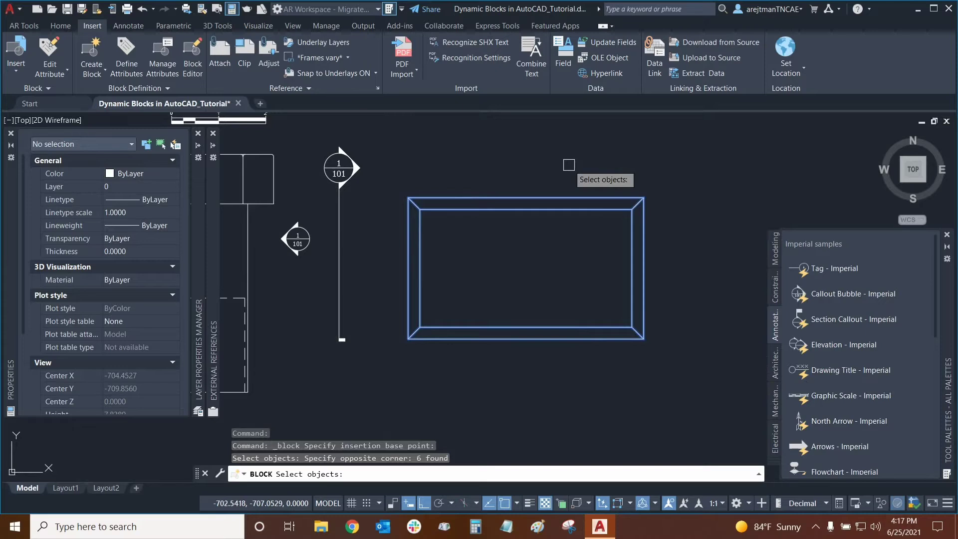
key(Return)
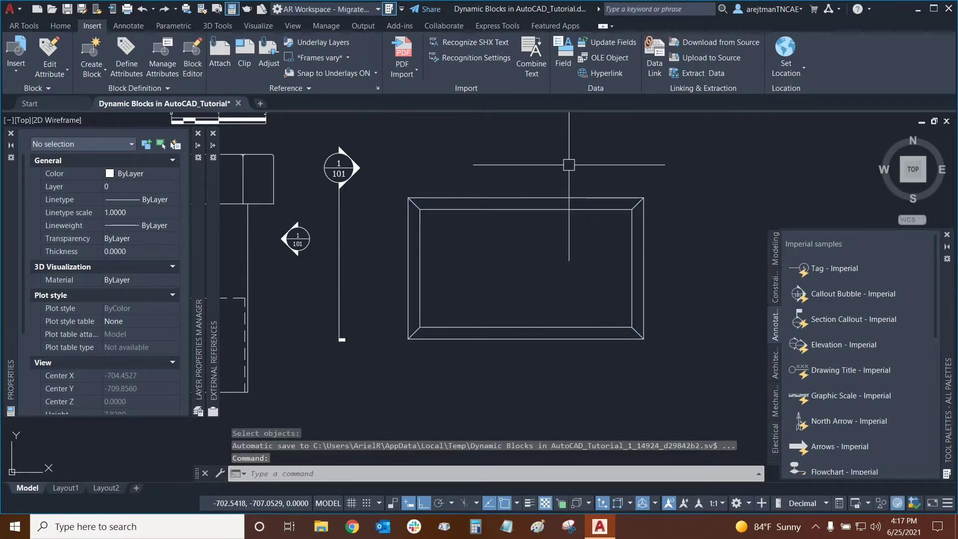
click(540, 197)
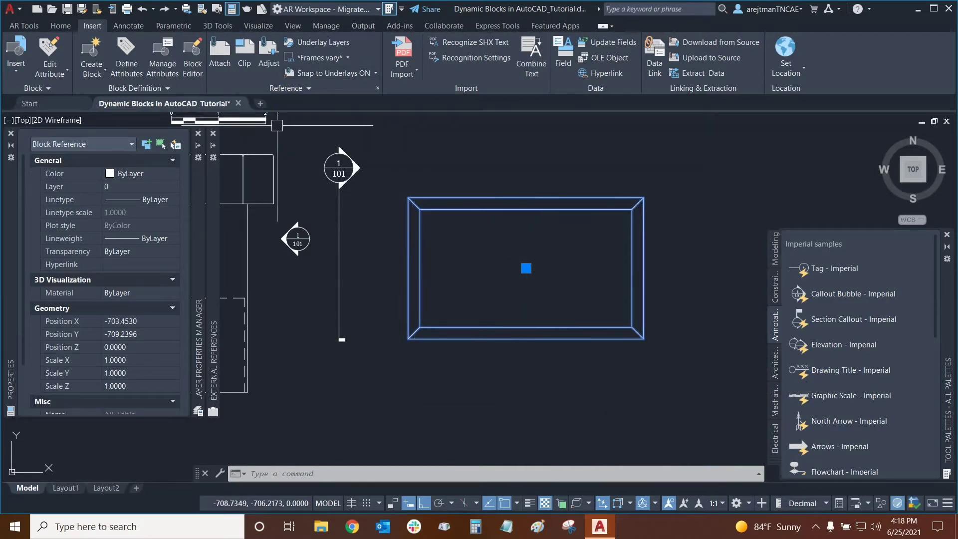
key(Escape)
click(19, 67)
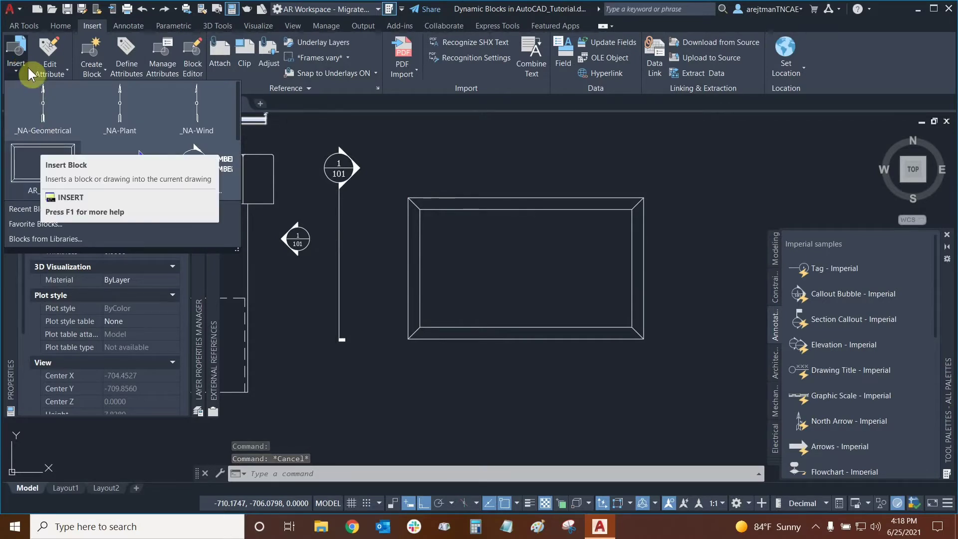
click(17, 65)
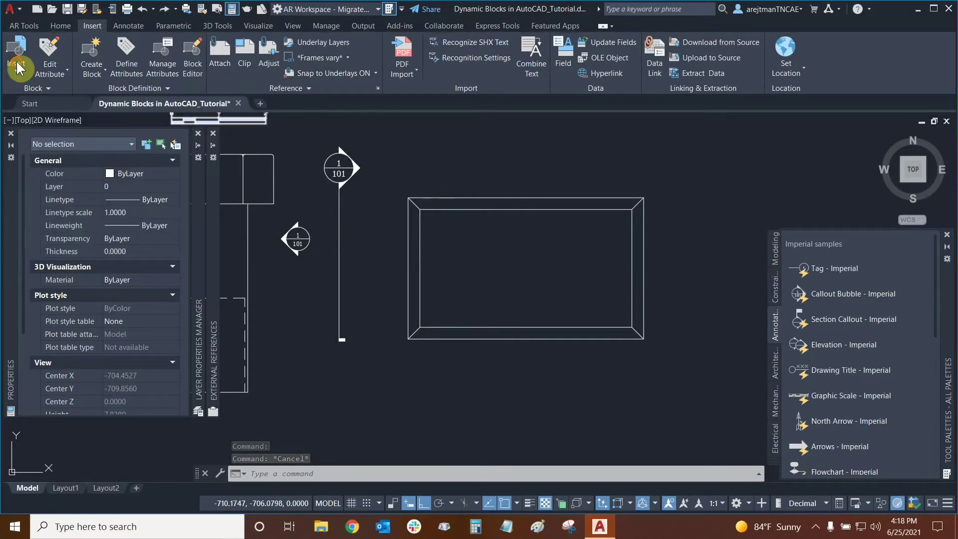
click(482, 208)
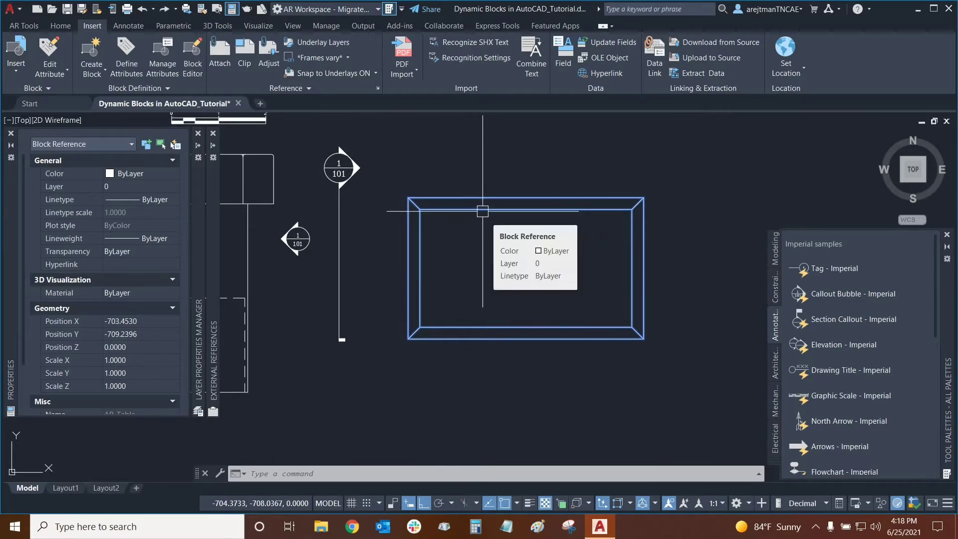
Open the AR_Table definition in the Block Editor from the block itself.
double_click(482, 211)
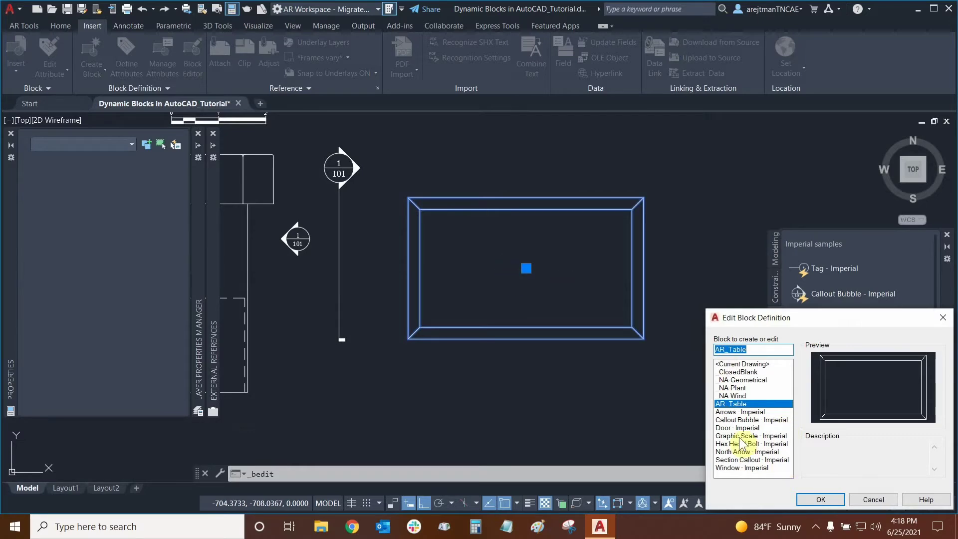
click(833, 501)
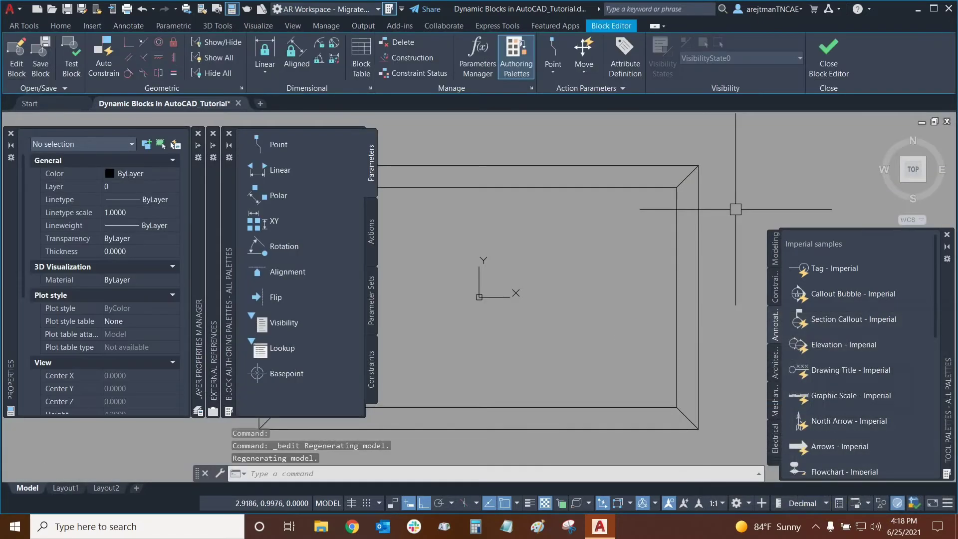
Close the Block Editor and select the AR_Table block reference.
click(831, 67)
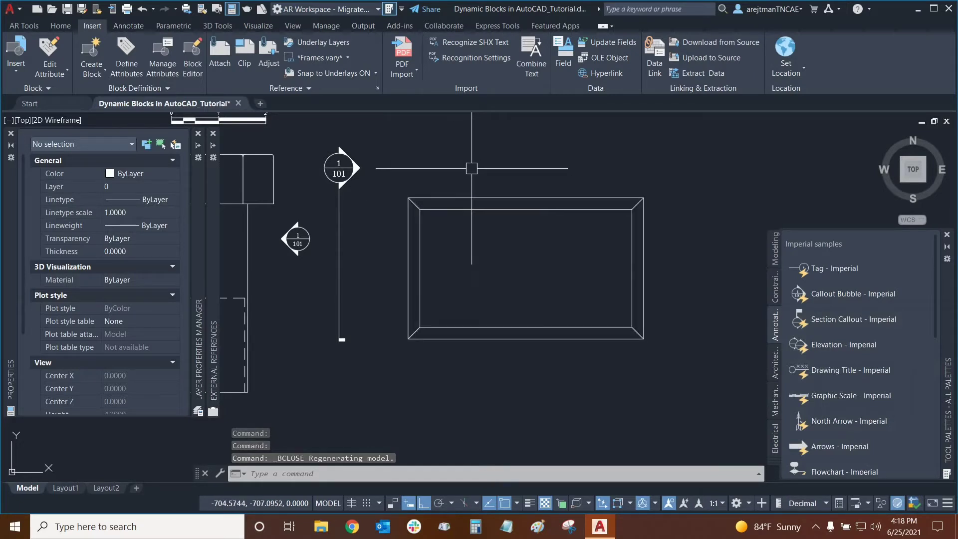
click(457, 194)
Reopen AR_Table in the Block Editor from the block's shortcut menu.
right_click(458, 196)
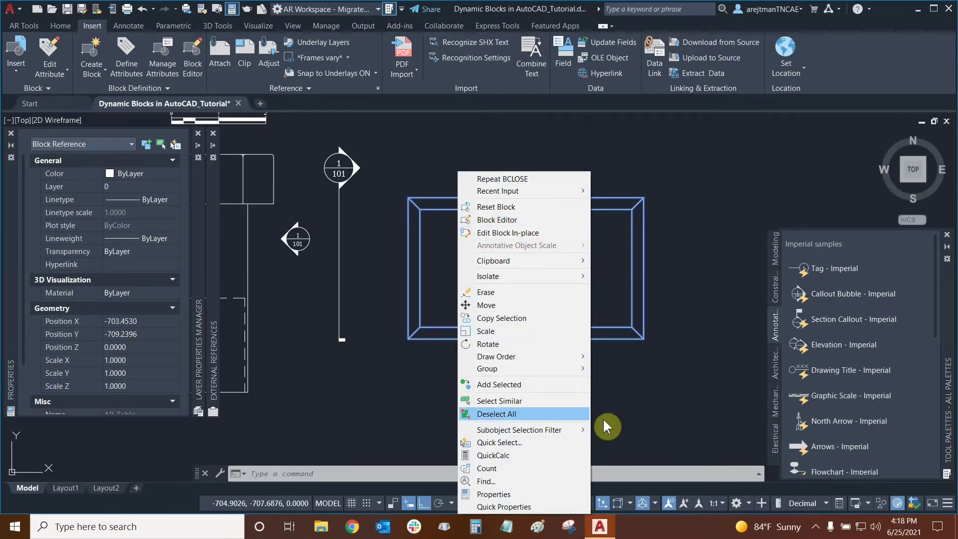
click(495, 220)
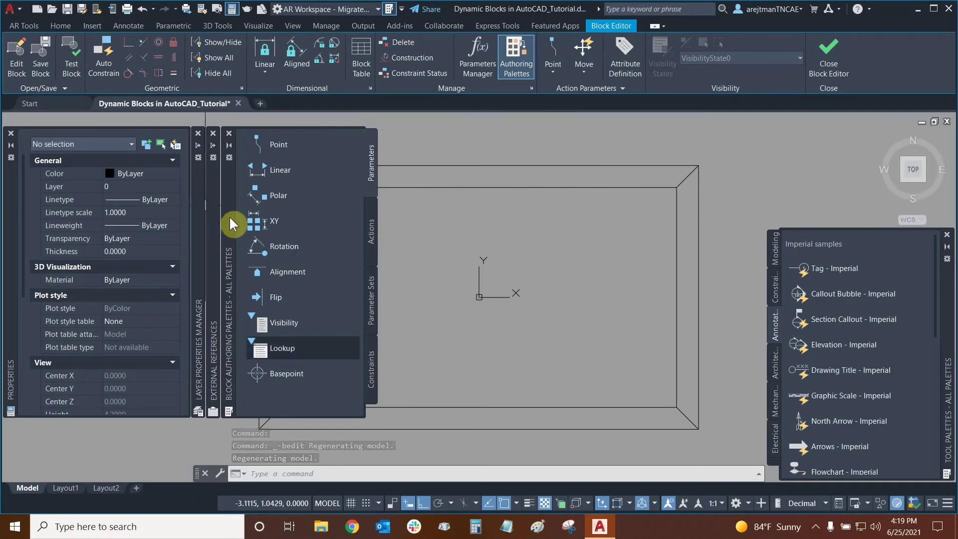
middle_drag(280, 200, 378, 202)
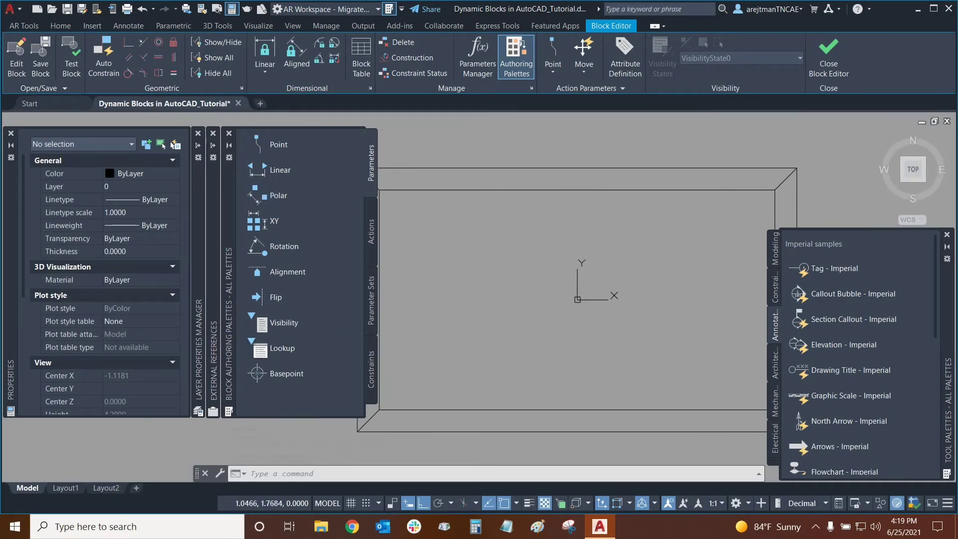
click(517, 62)
click(517, 68)
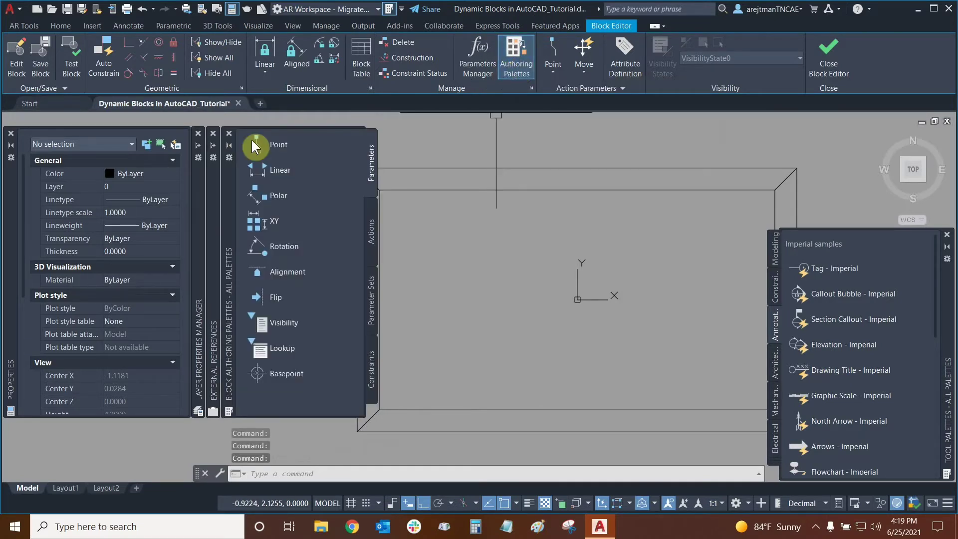
mouse_move(223, 145)
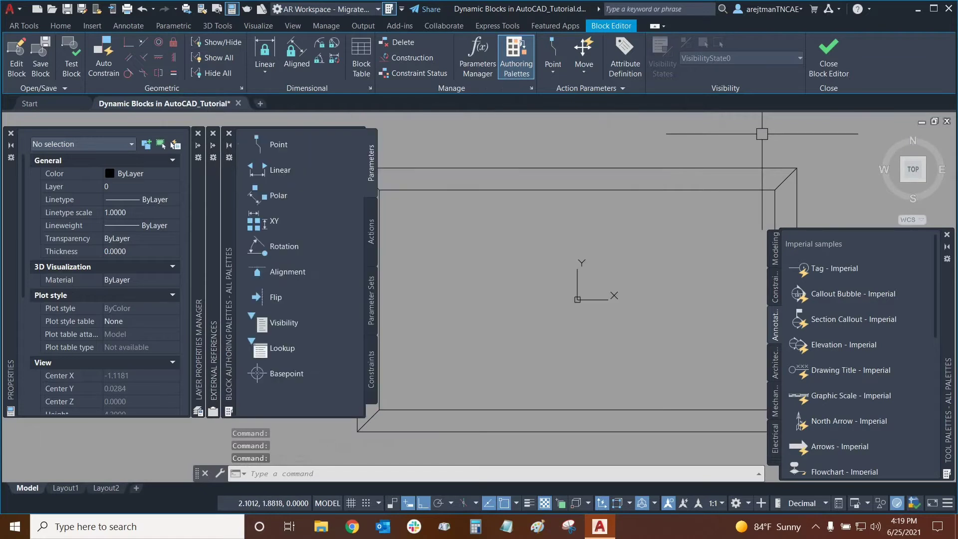
scroll(545, 138, down, 4)
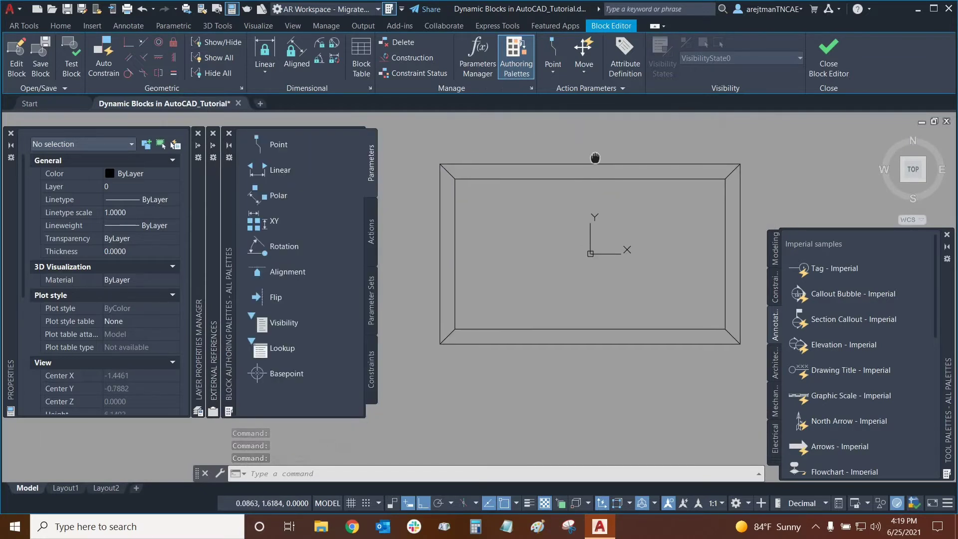
middle_drag(553, 152, 566, 154)
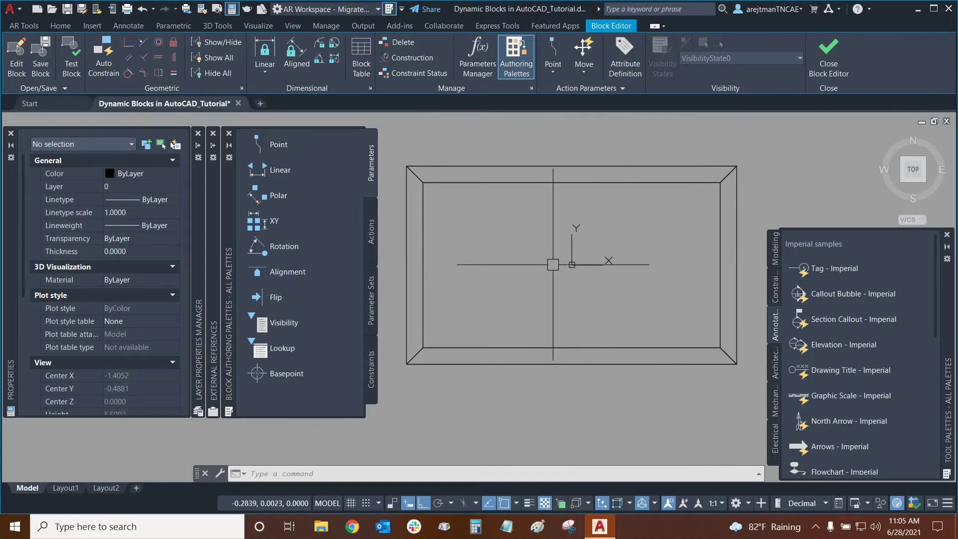
click(272, 374)
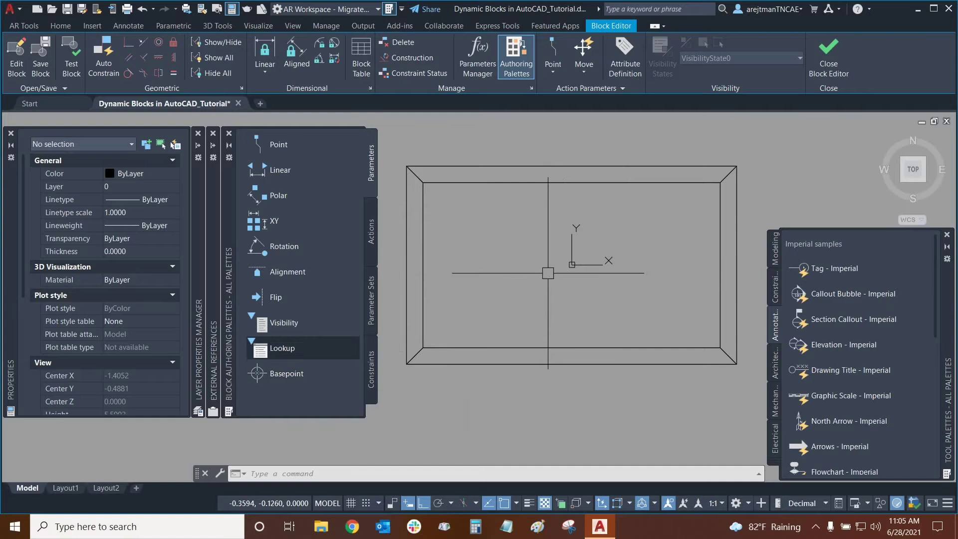
Add point parameter Position1 at the table's top-left outer corner, label location .1.
click(279, 142)
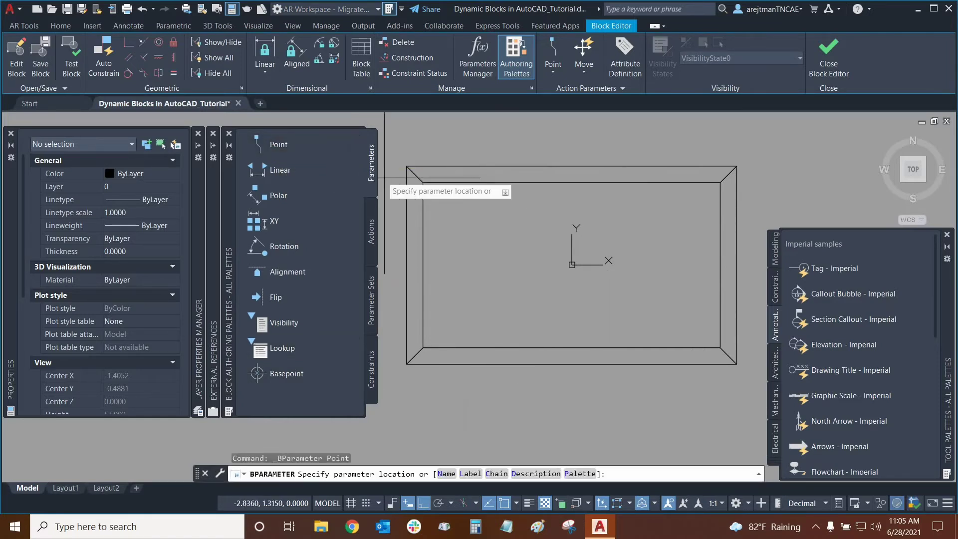
click(406, 166)
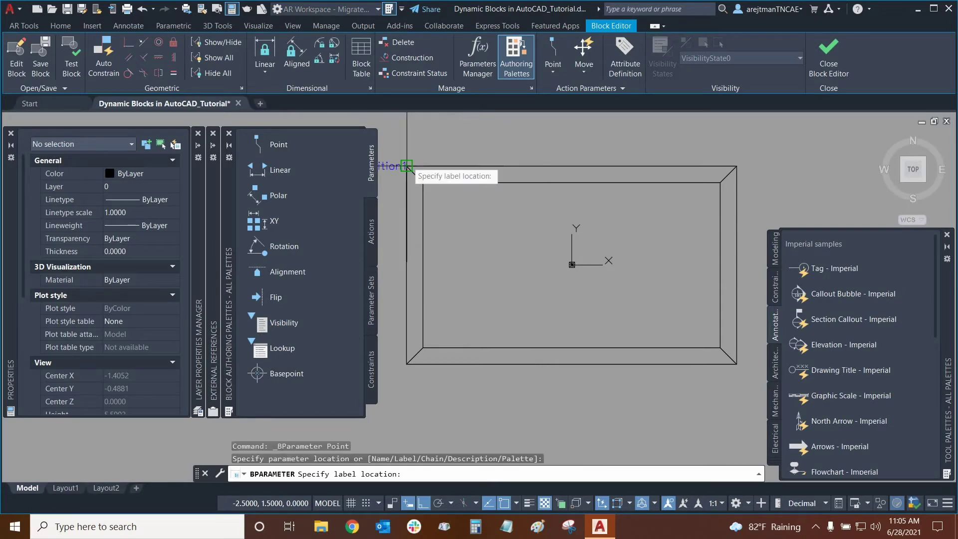
mouse_move(406, 165)
middle_down()
mouse_move(423, 145)
mouse_move(552, 197)
mouse_move(535, 220)
middle_up()
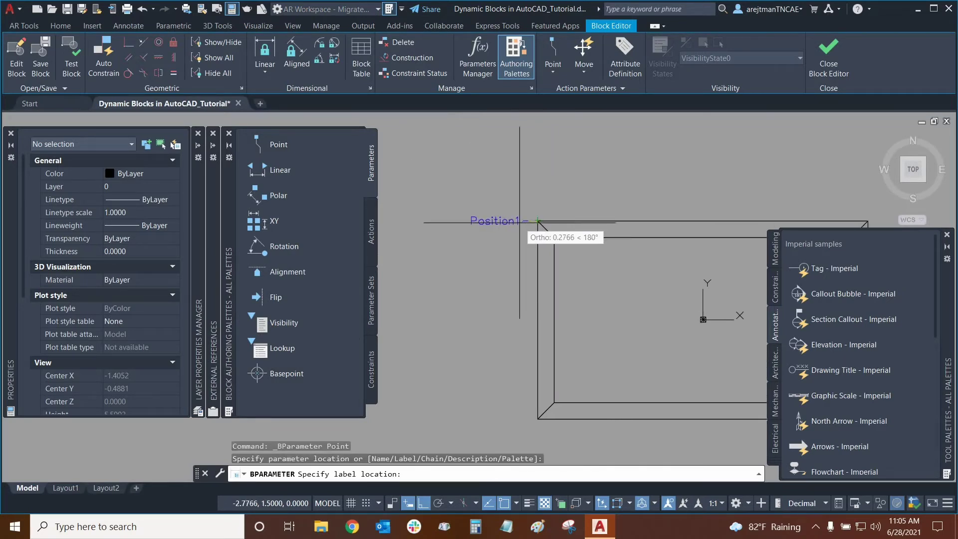
scroll(538, 220, up, 3)
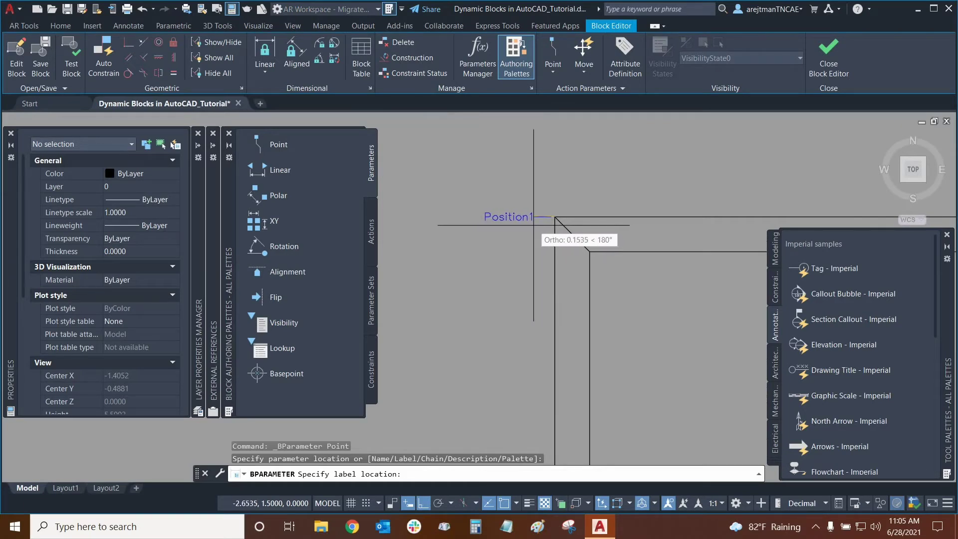
text(.)
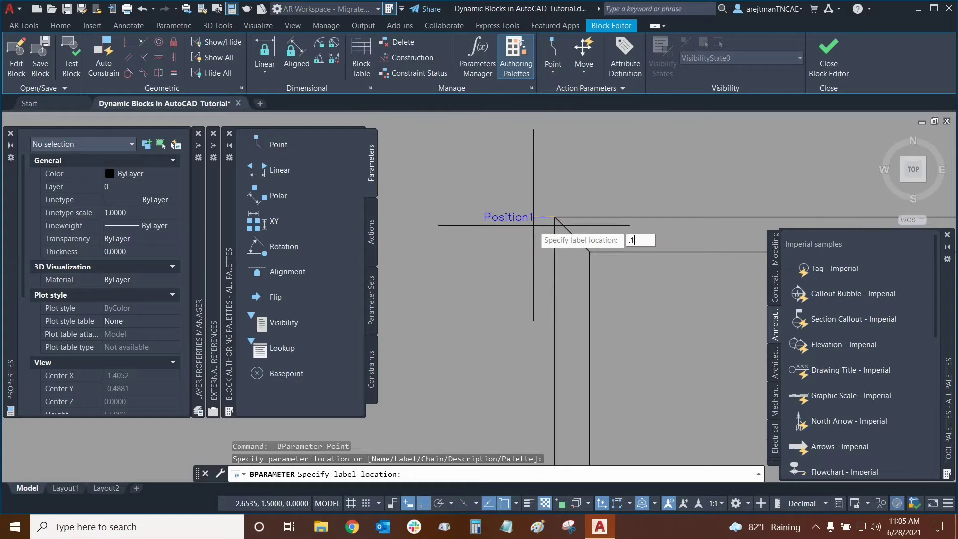
text(1)
key(Return)
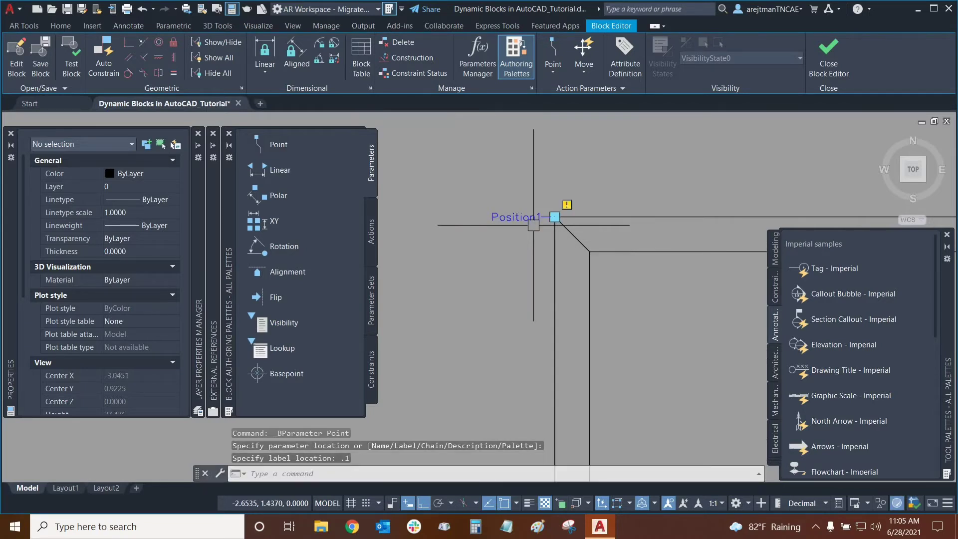
key(Escape)
middle_drag(634, 249, 653, 257)
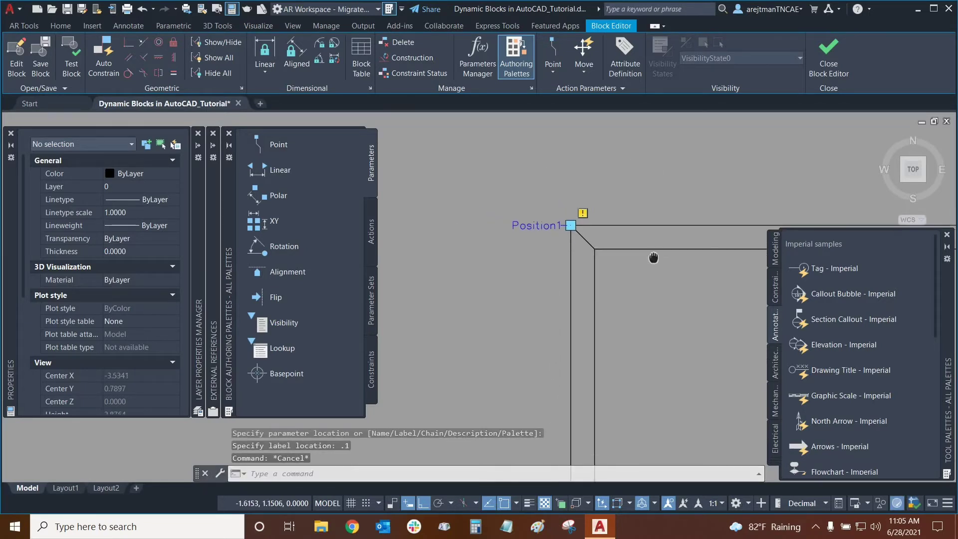
scroll(565, 225, down, 9)
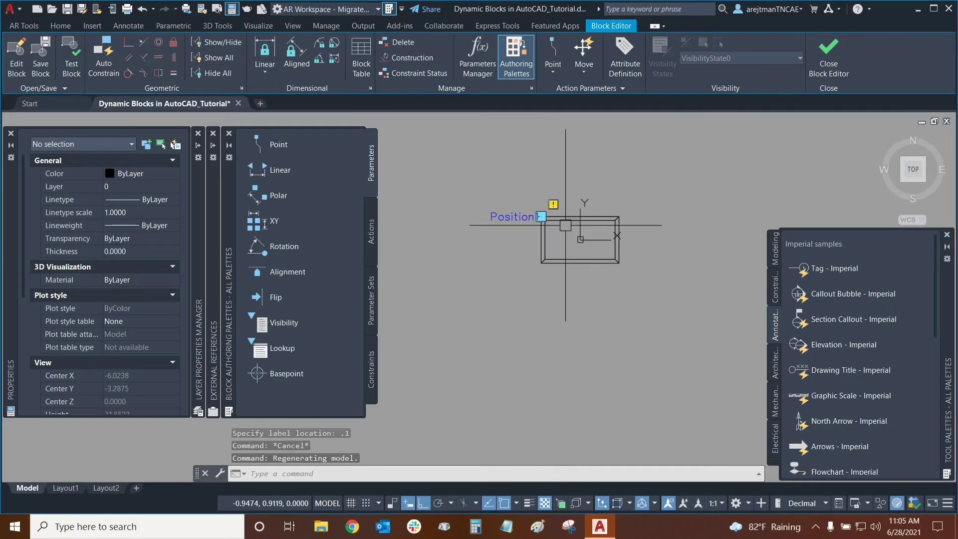
scroll(563, 220, up, 6)
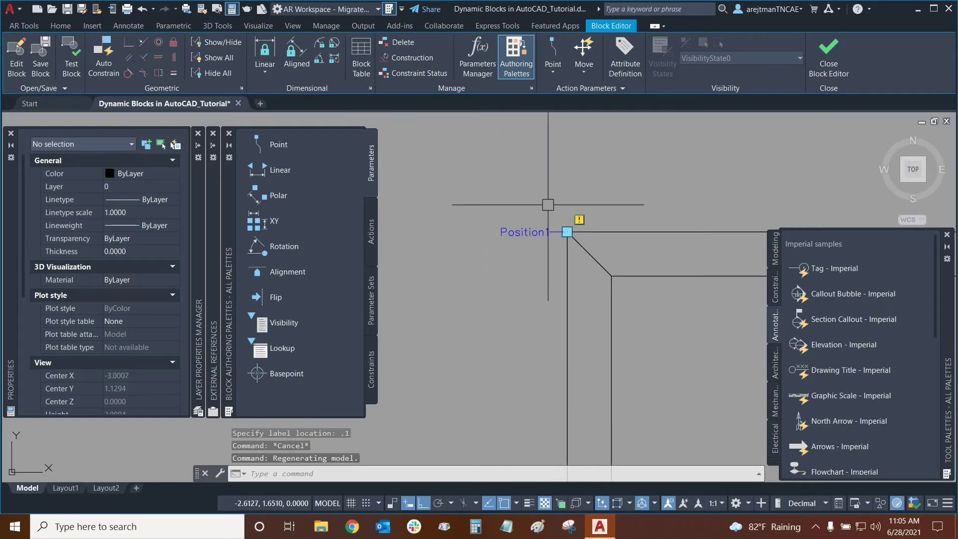
scroll(556, 209, down, 4)
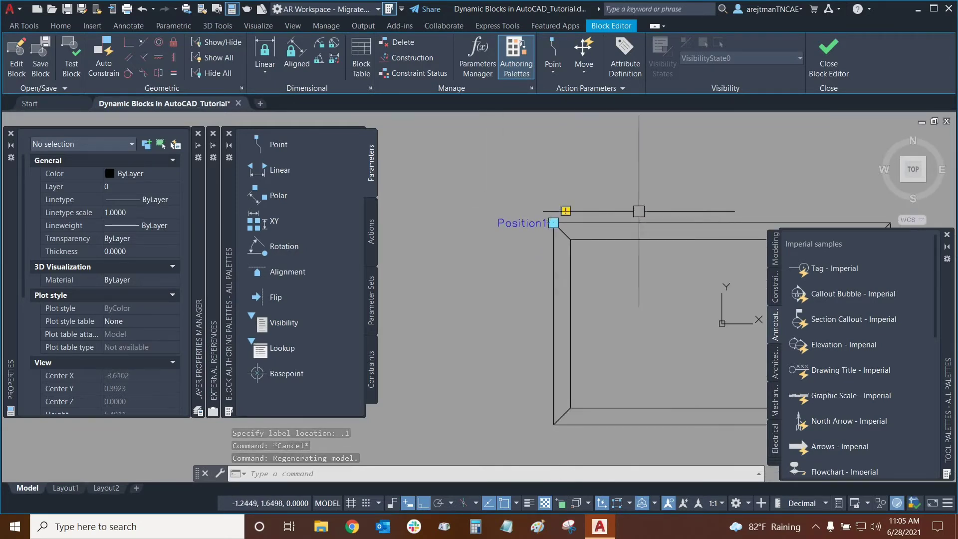
middle_drag(638, 211, 531, 193)
mouse_move(530, 192)
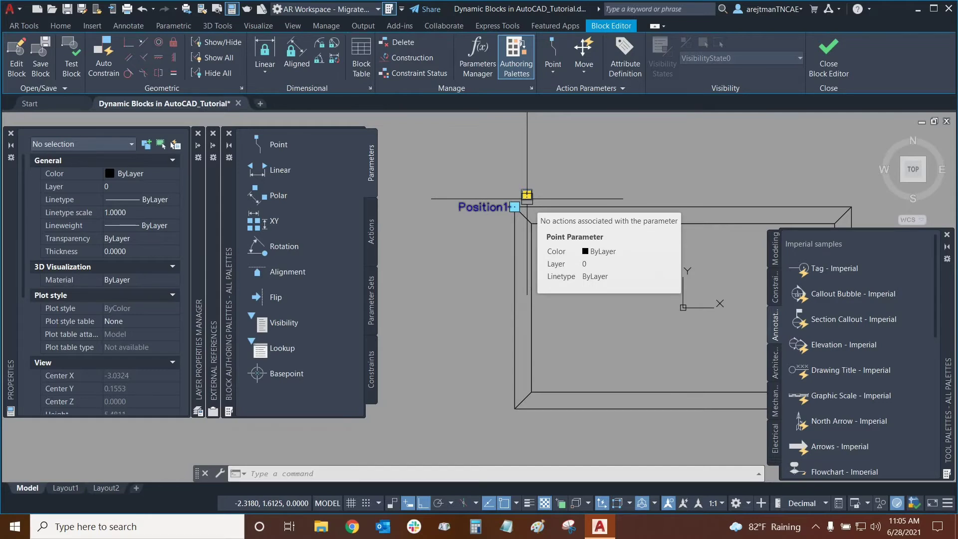
click(370, 232)
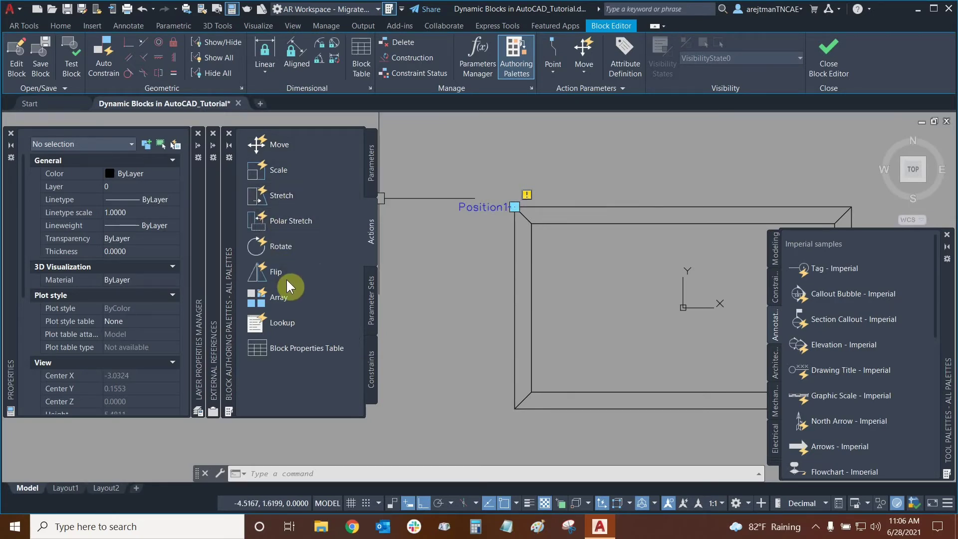
click(371, 164)
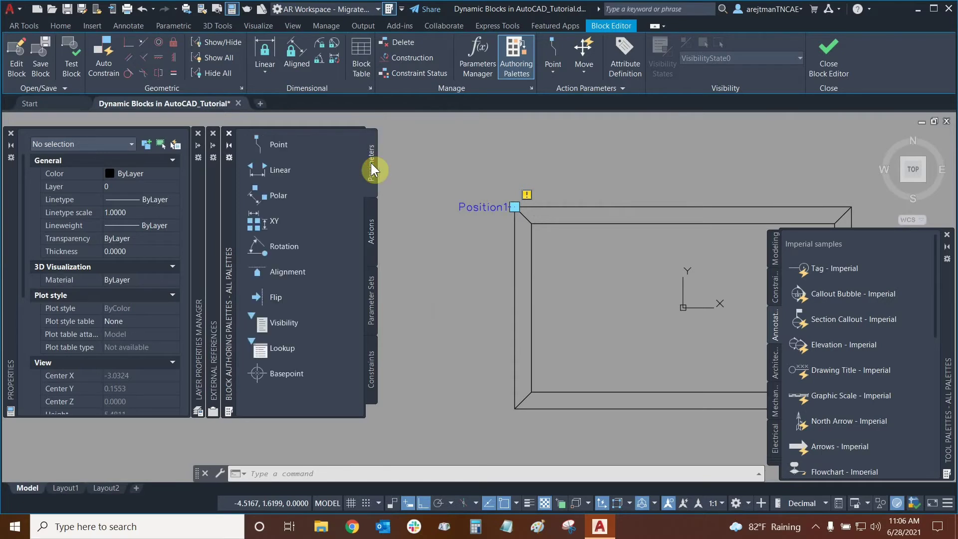
Add point parameter Position2 at the top-right corner with label location .1.
click(302, 142)
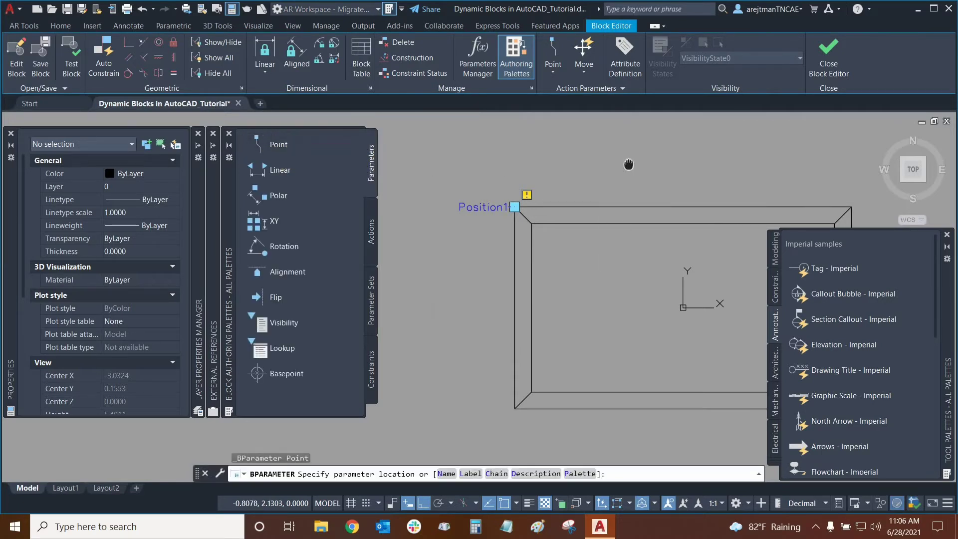
middle_drag(629, 165, 446, 168)
click(668, 209)
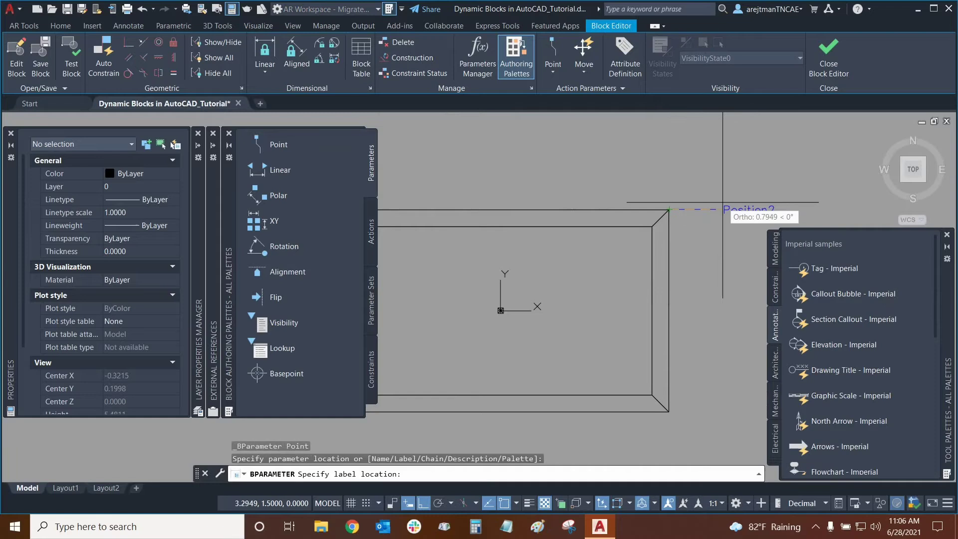
text(.1)
key(Return)
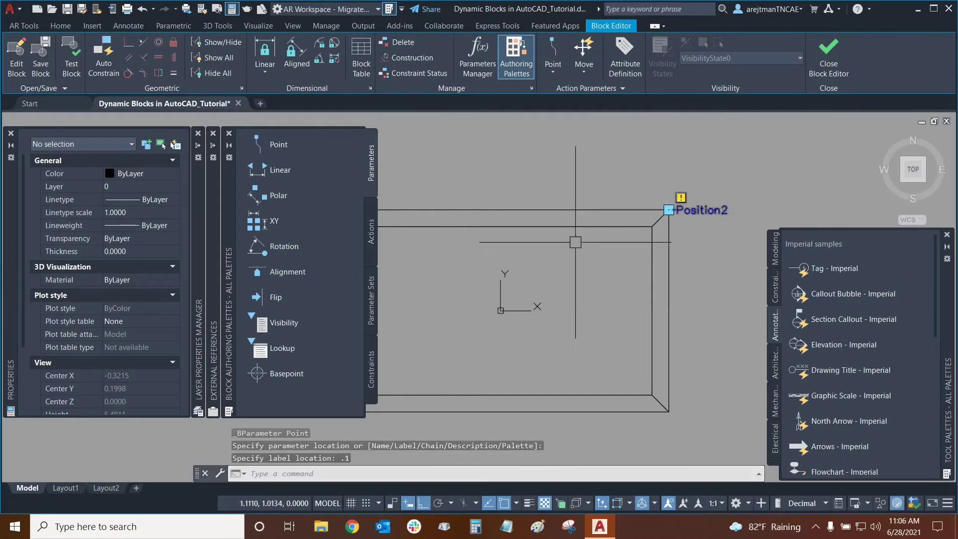
middle_drag(575, 242, 675, 183)
Add point parameter Position3 at the bottom-left corner with label location .1.
click(291, 143)
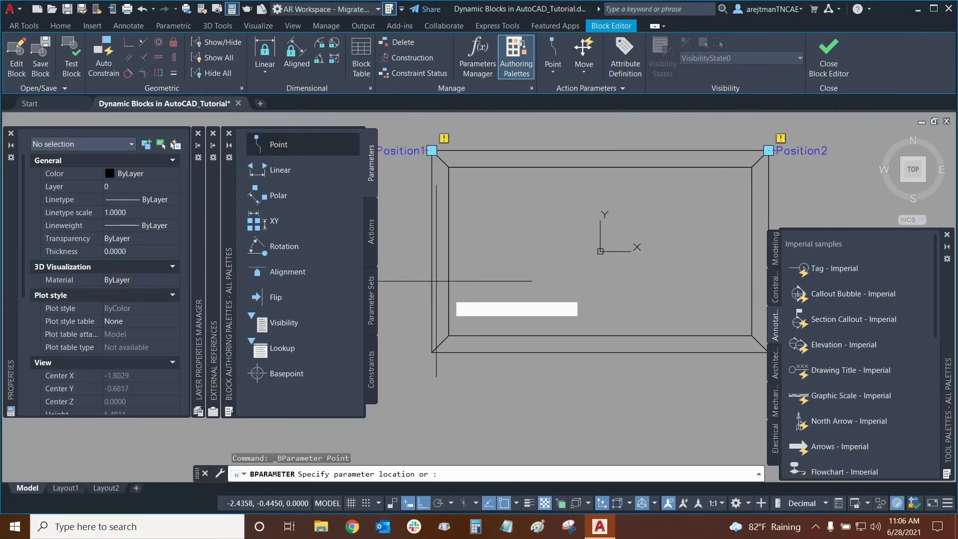
click(431, 352)
middle_drag(429, 349, 493, 341)
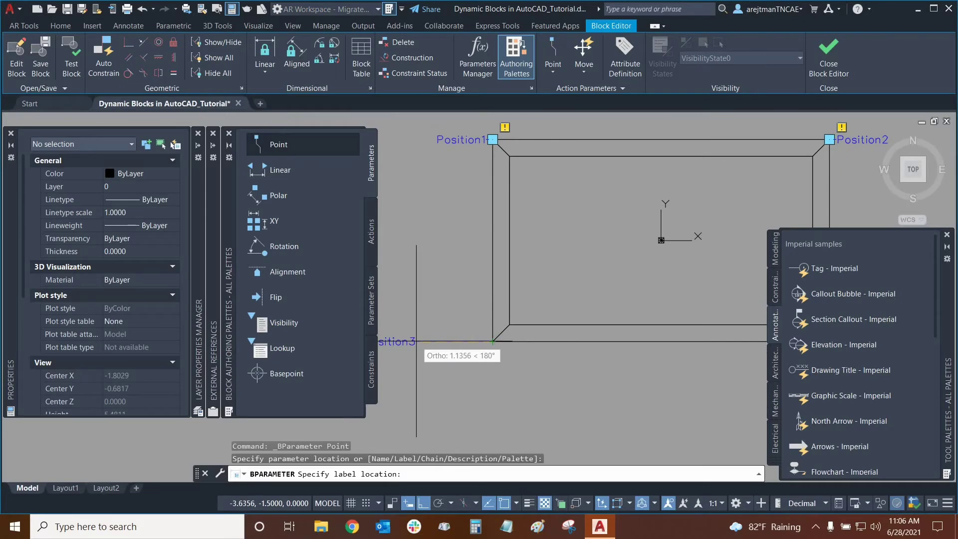
text(.1)
key(Return)
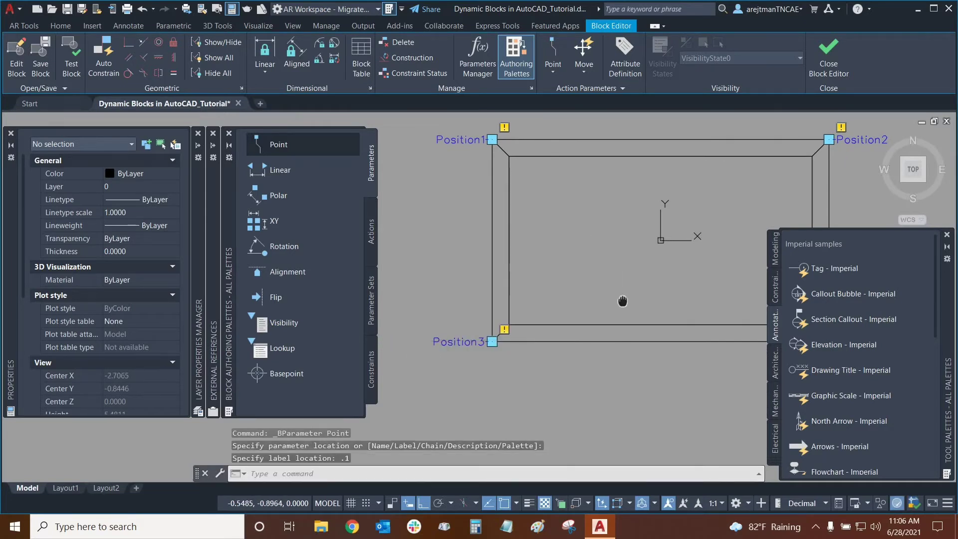
middle_drag(622, 299, 470, 318)
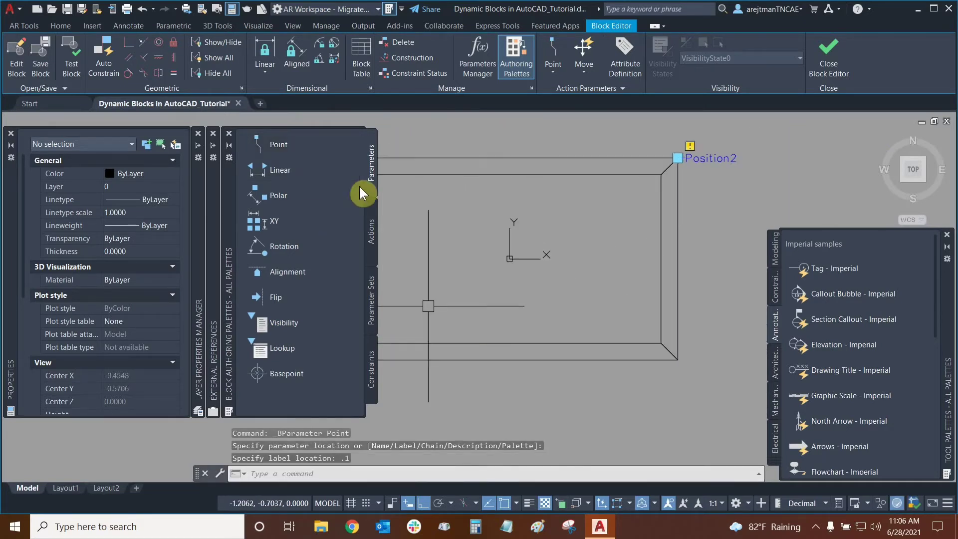
Add point parameter Position4 at the bottom-right corner, label location .1, and inspect it.
click(348, 159)
click(677, 360)
middle_drag(704, 328, 608, 324)
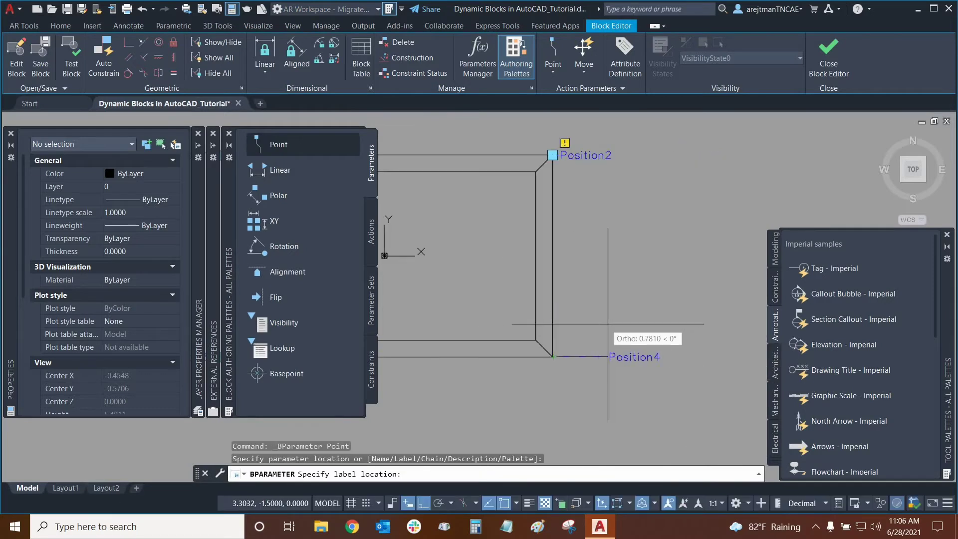
text(.1)
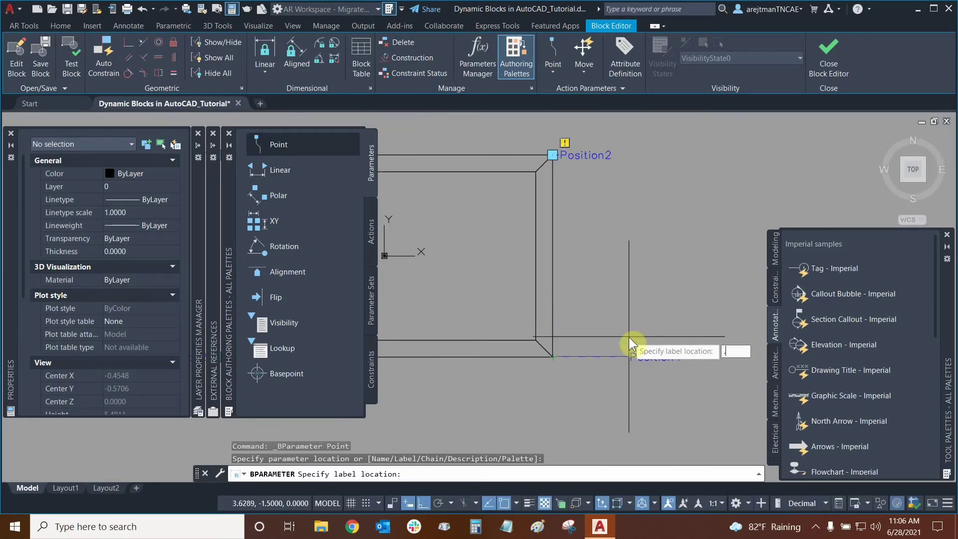
key(Return)
key(Escape)
click(592, 358)
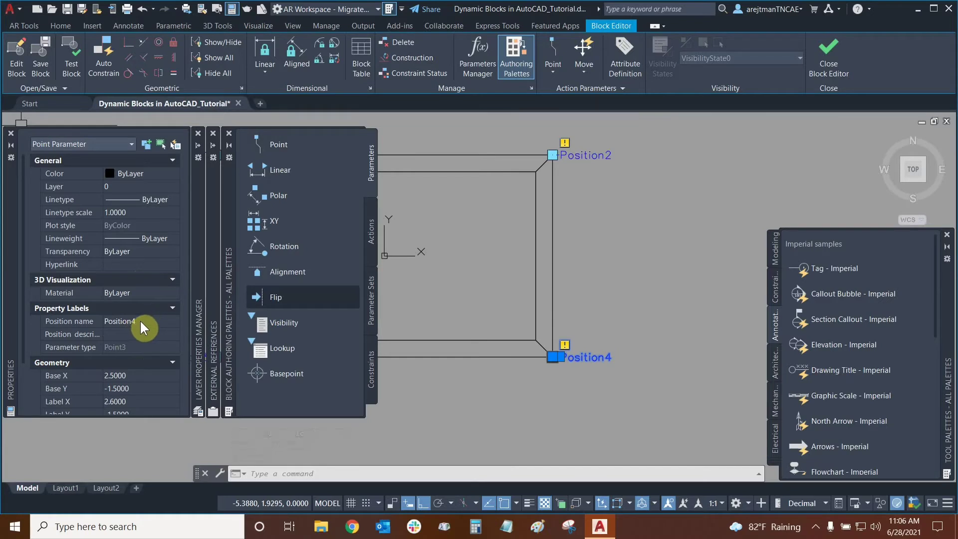
middle_drag(422, 220, 644, 228)
key(Escape)
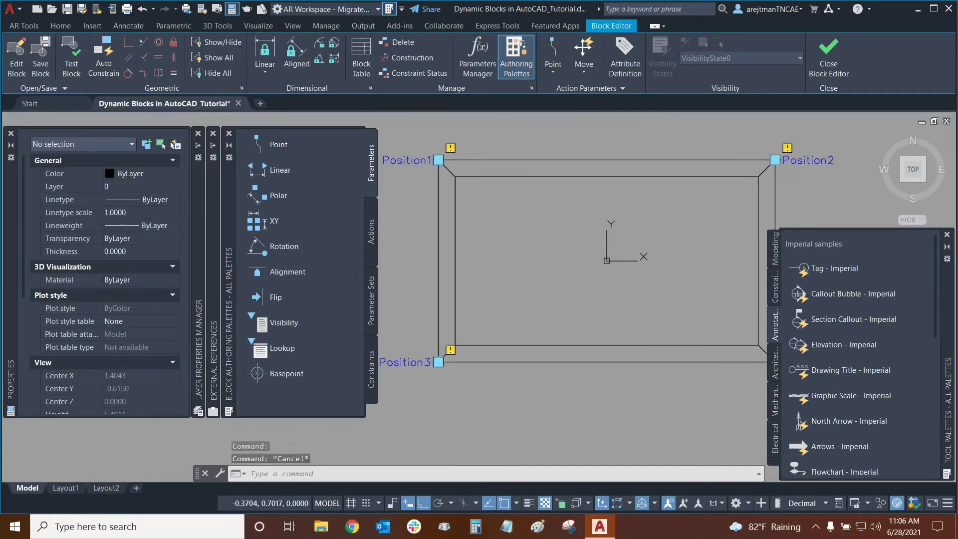
middle_drag(559, 280, 582, 250)
scroll(501, 238, down, 2)
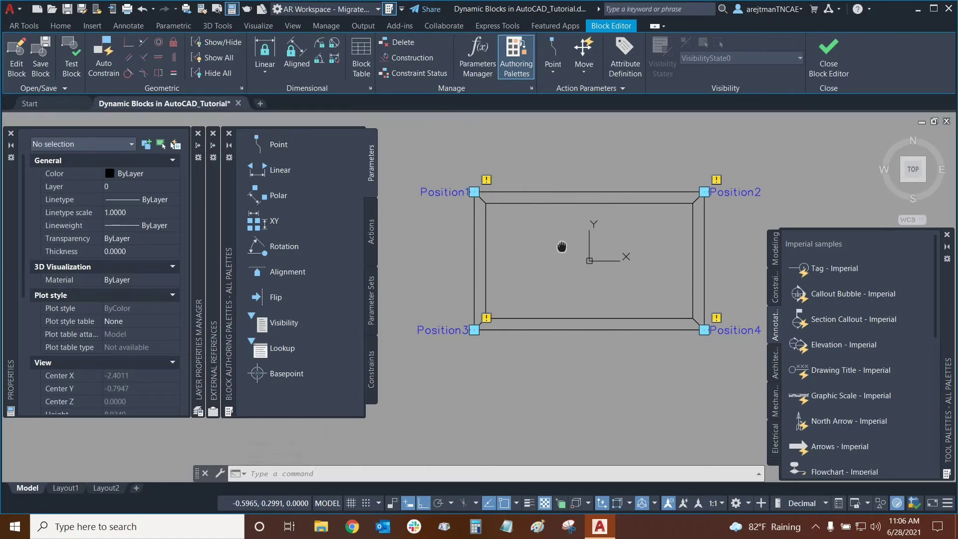
middle_drag(562, 246, 549, 244)
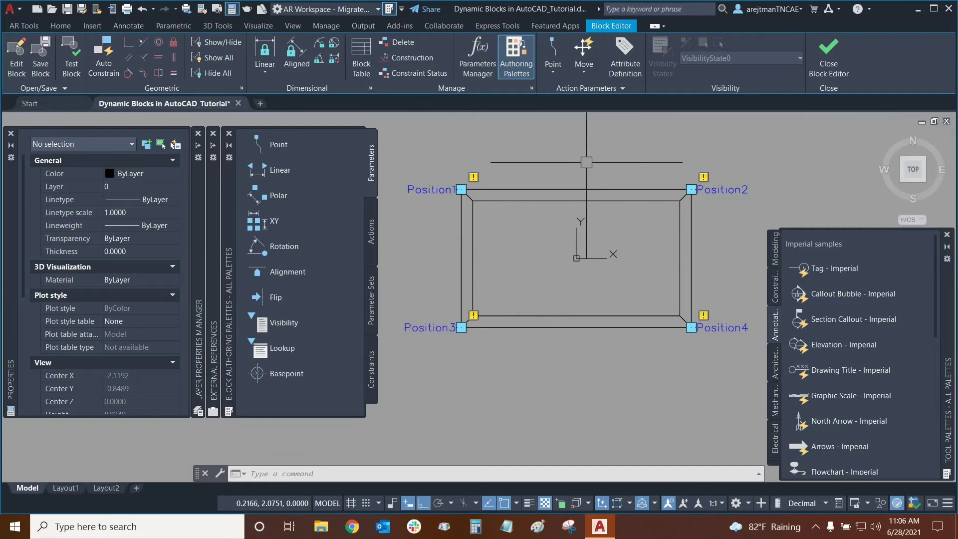
click(611, 25)
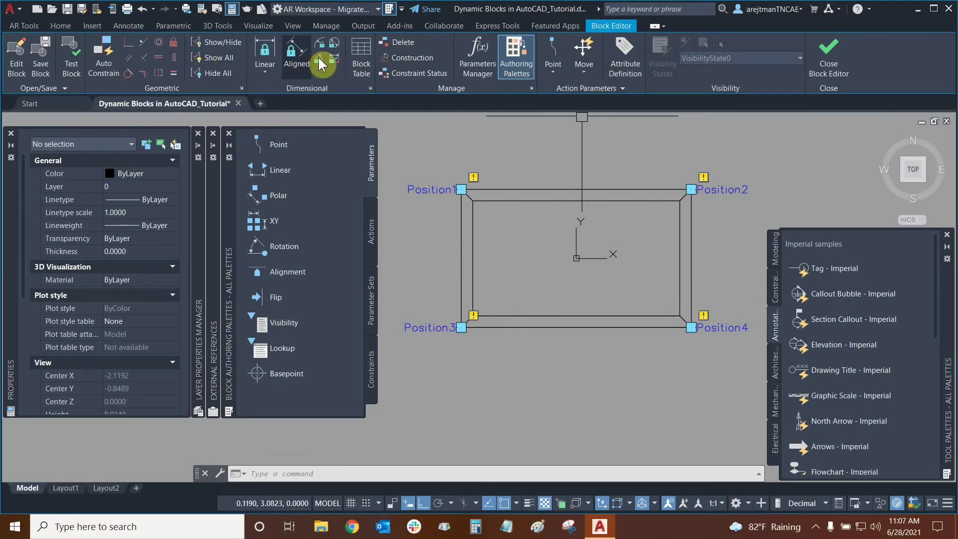
click(831, 68)
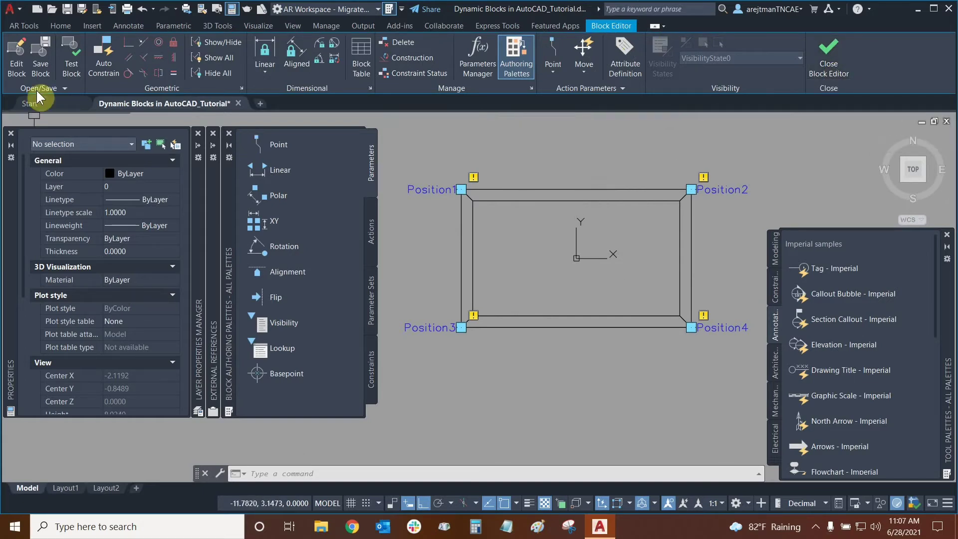
click(38, 71)
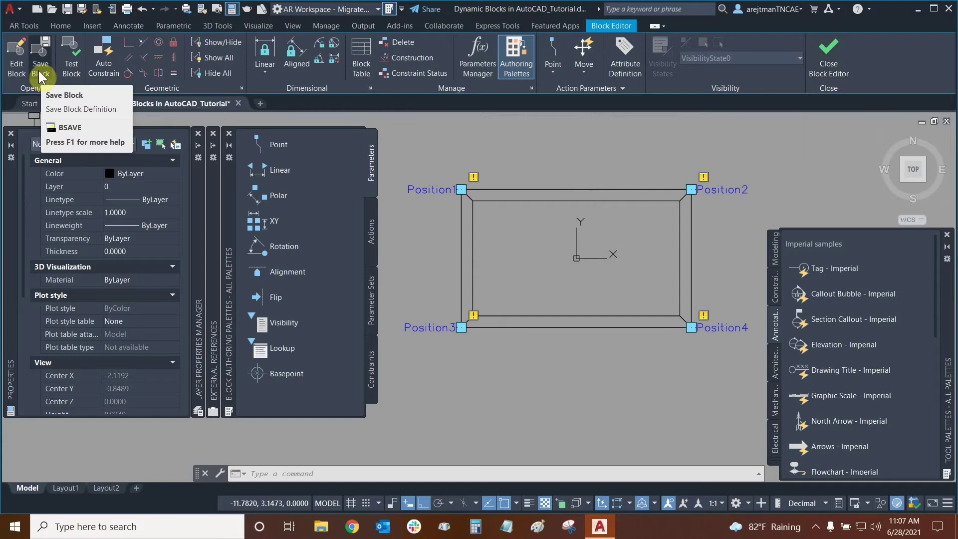
click(38, 71)
Close the Block Editor and save the changes to AR_Table.
click(828, 63)
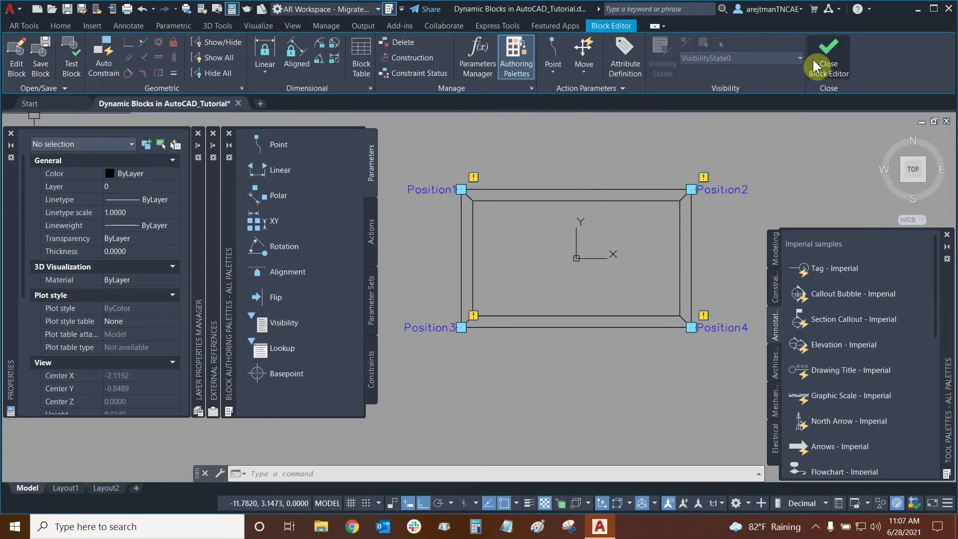
click(816, 69)
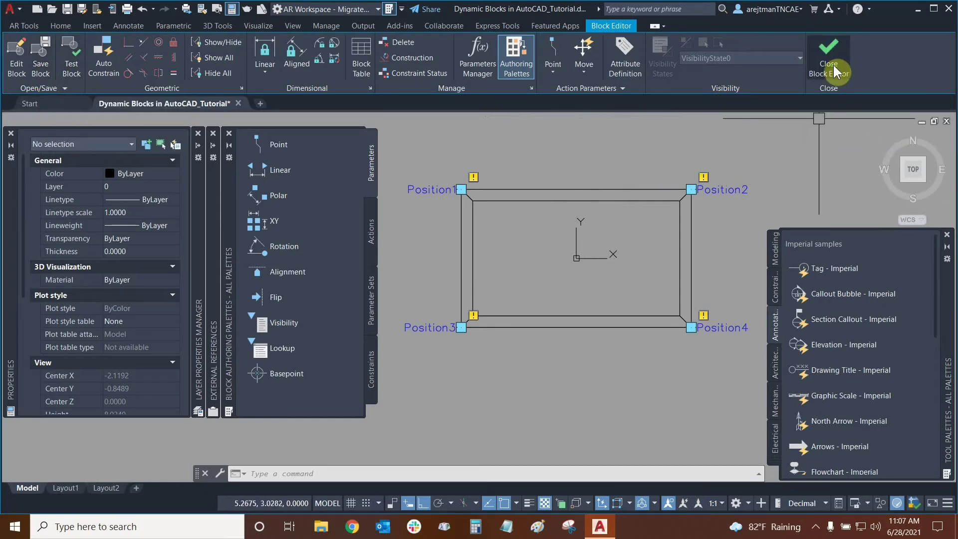
click(833, 63)
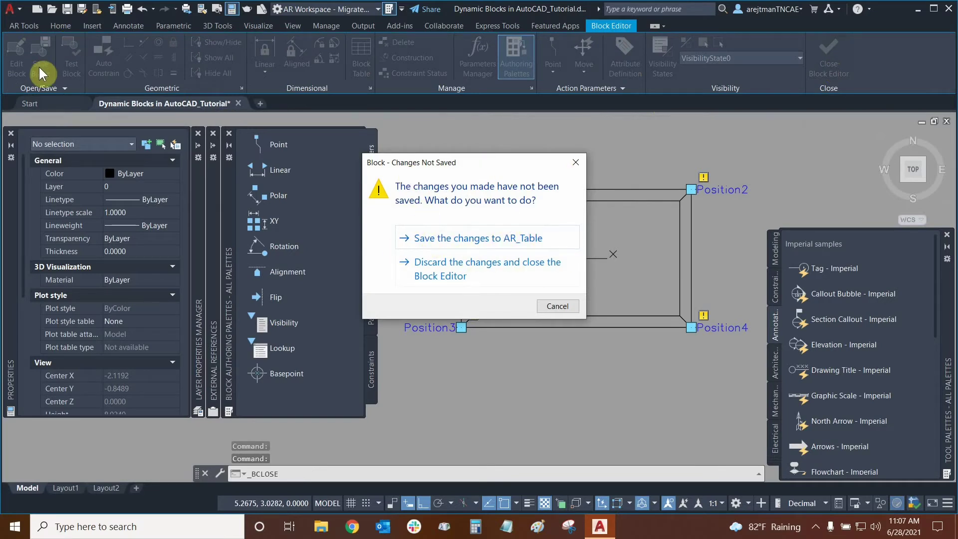
click(445, 239)
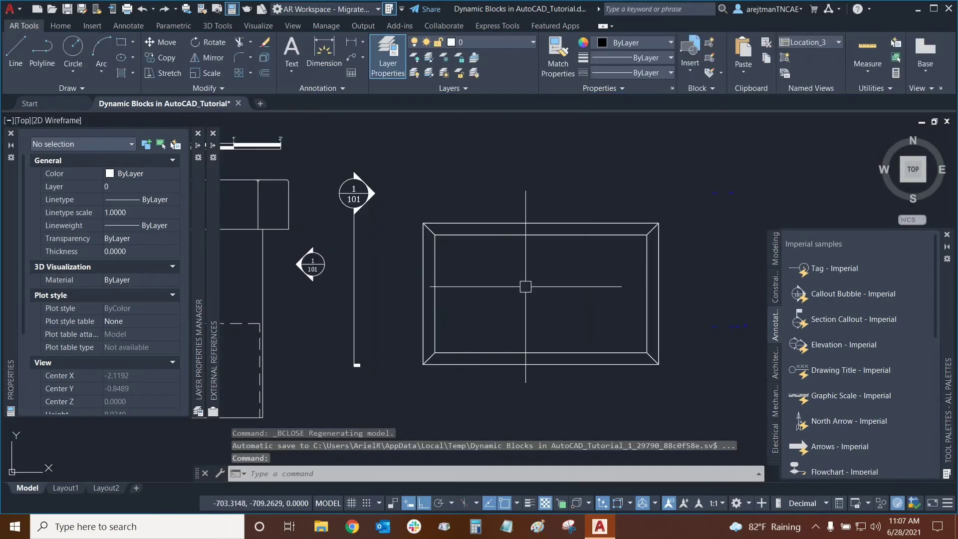
Reposition the model-space view around the AR_Table reference and bring up the Insert ribbon.
click(525, 237)
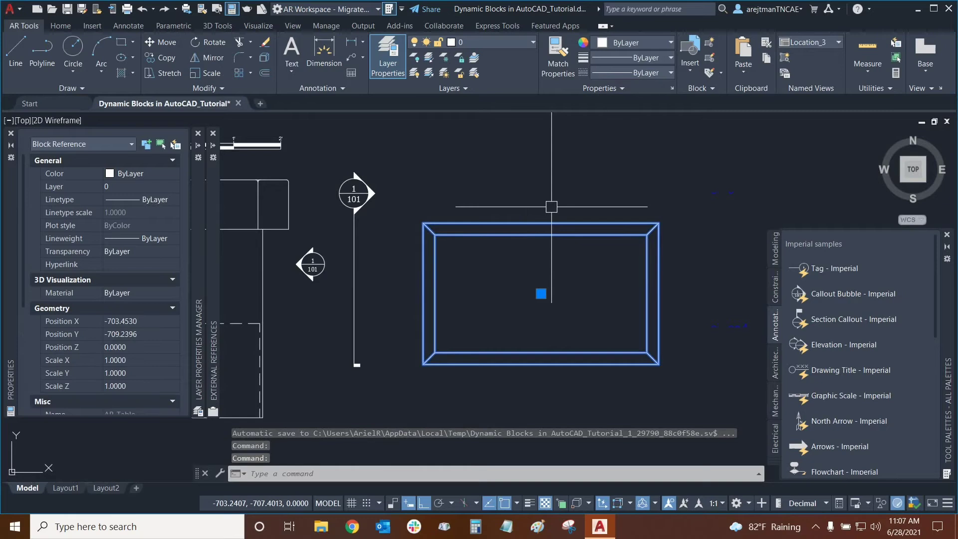
middle_drag(560, 200, 560, 175)
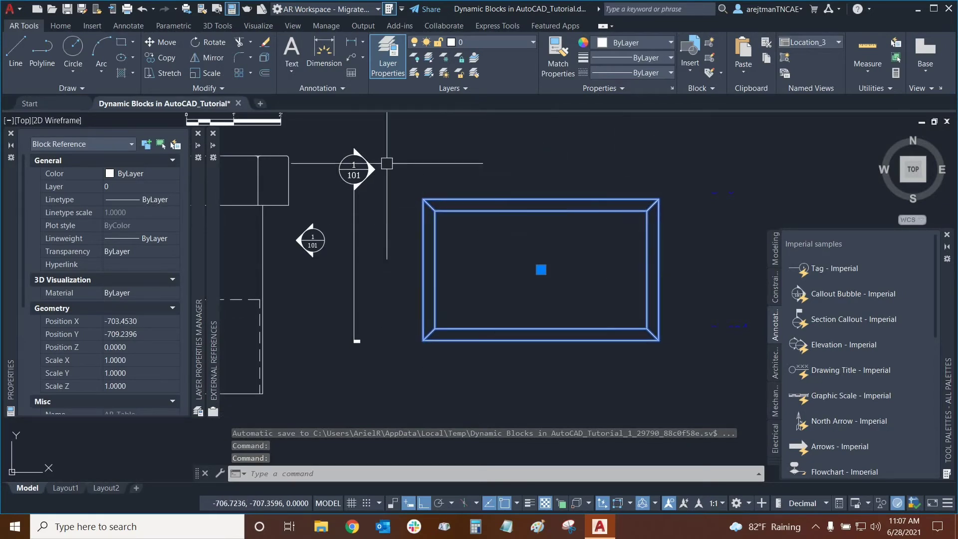
key(Escape)
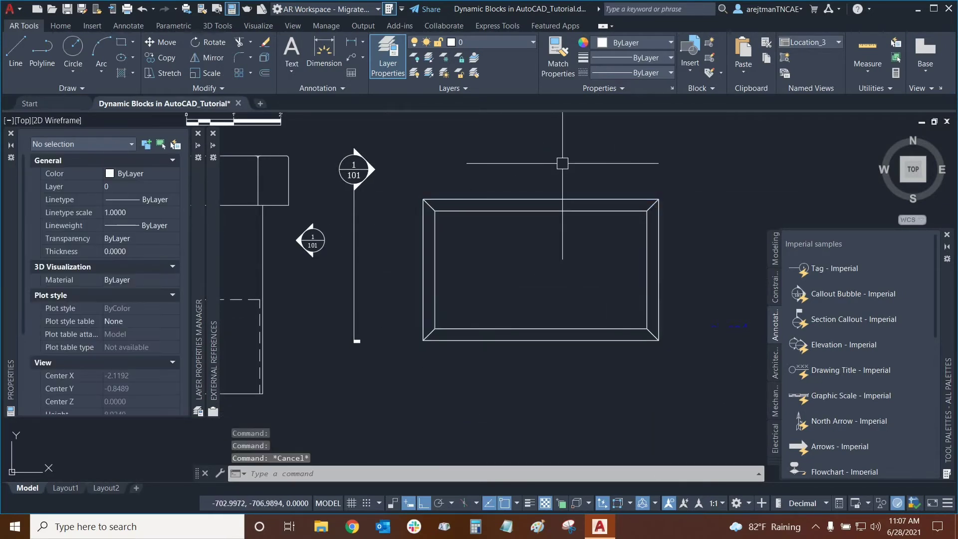
scroll(560, 162, down, 2)
middle_drag(539, 154, 588, 214)
scroll(549, 218, up, 2)
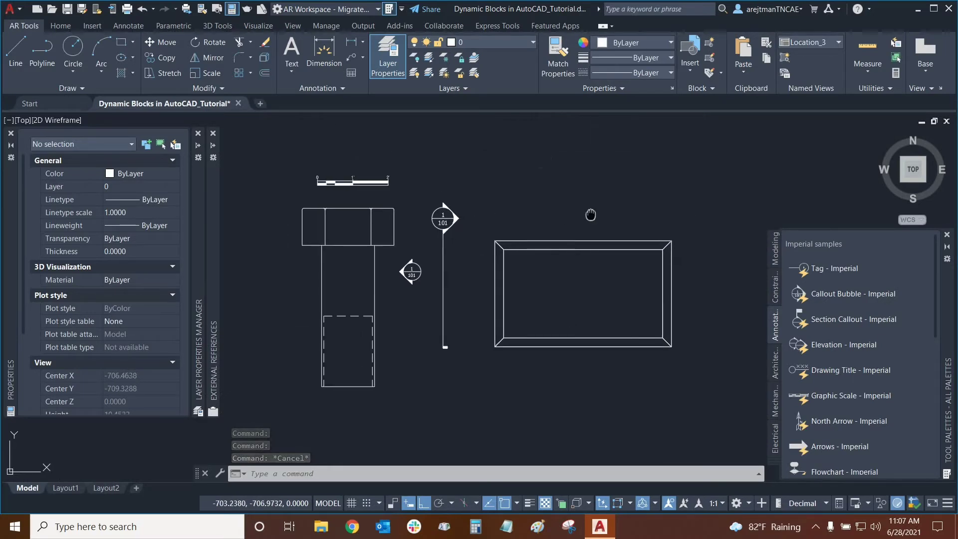
mouse_move(647, 216)
middle_down()
mouse_move(567, 208)
mouse_move(554, 181)
middle_up()
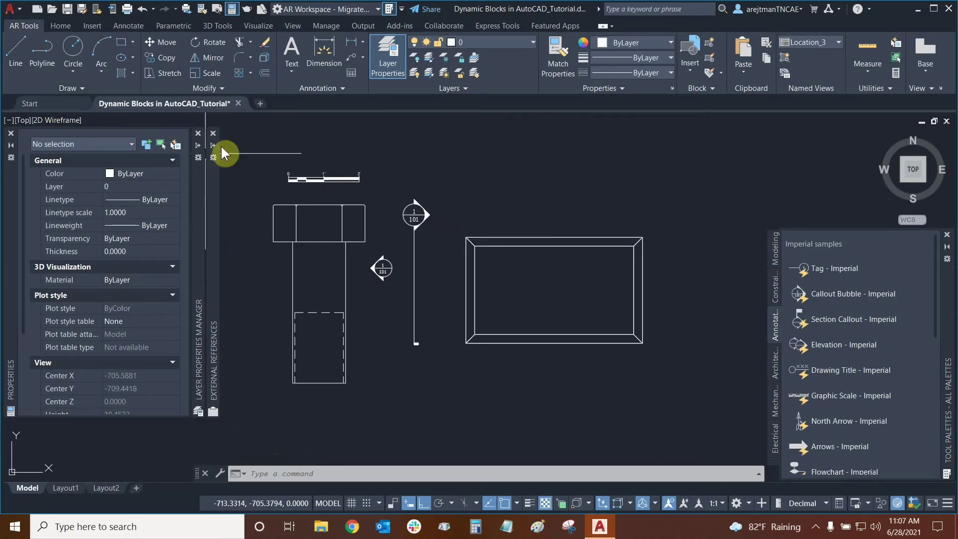
click(90, 26)
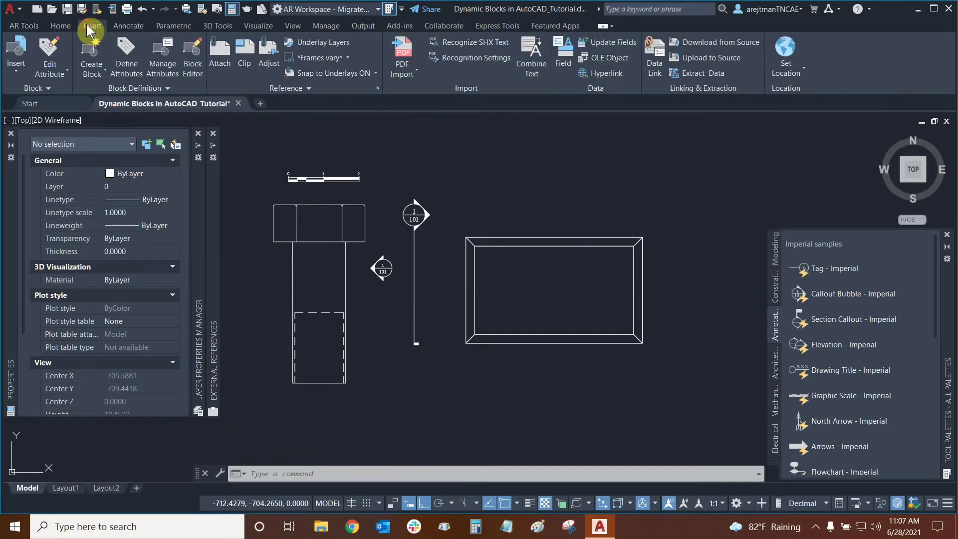
Start inserting AR_Table from the gallery and cycle its base point to the top-left corner.
click(17, 65)
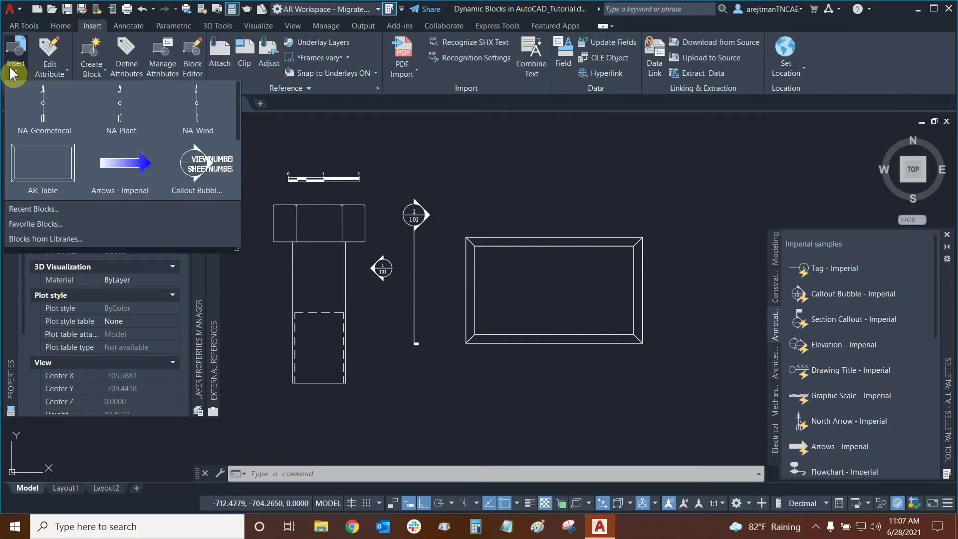
click(40, 171)
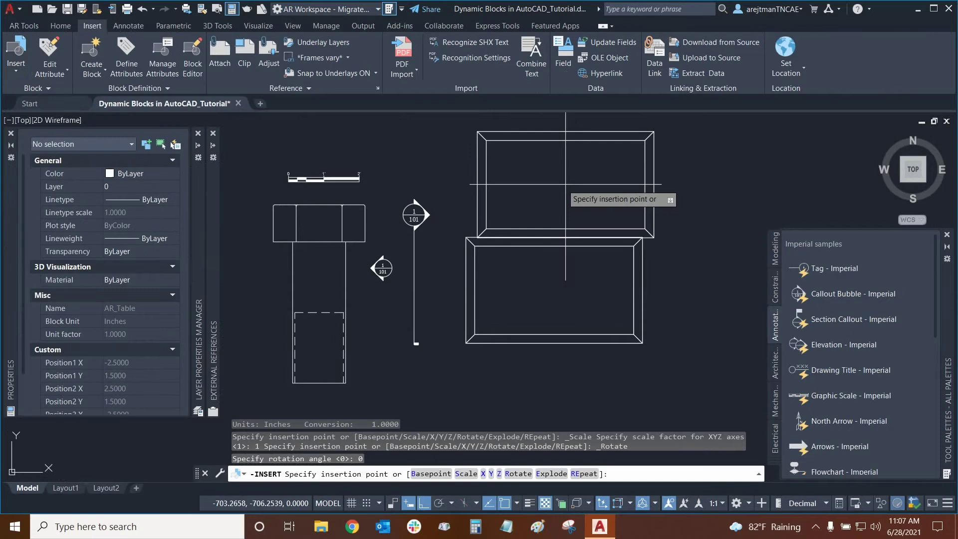
middle_drag(614, 183, 343, 164)
scroll(342, 164, down, 1)
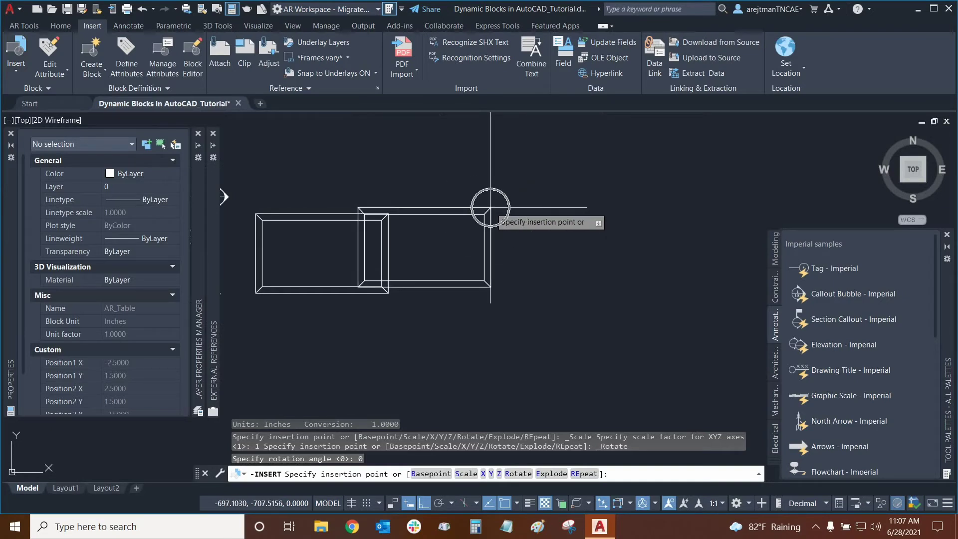
key(ctrl)
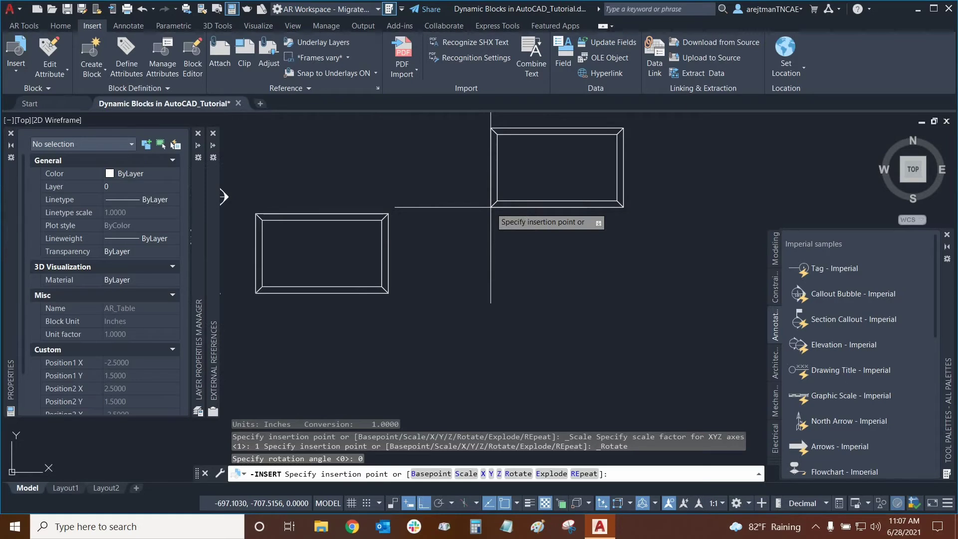
key(ctrl)
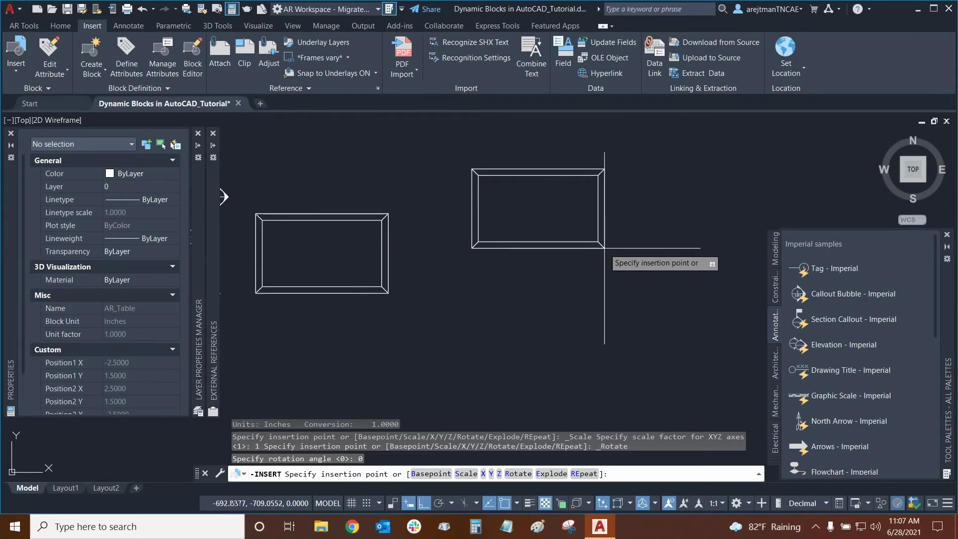
key(ctrl)
key(ctrl)
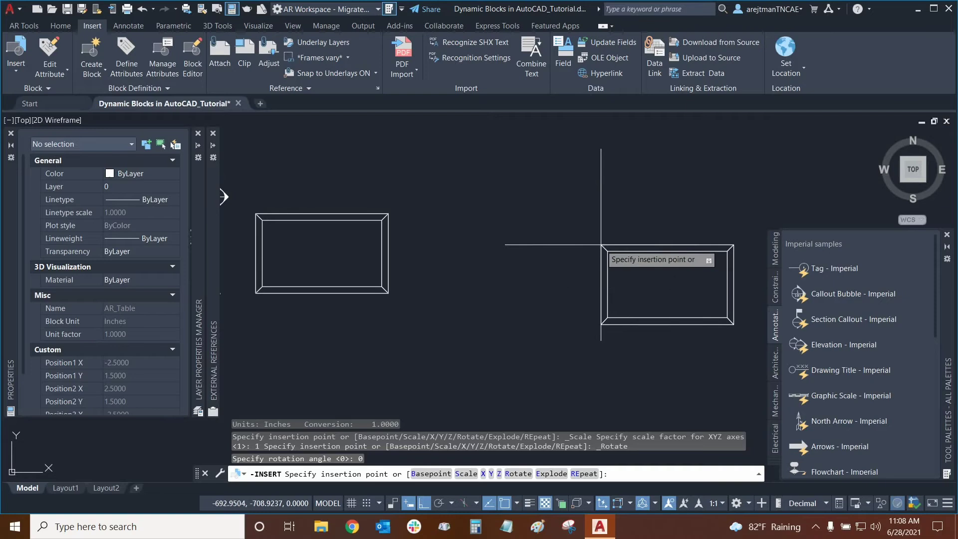
key(ctrl)
key(ctrl)
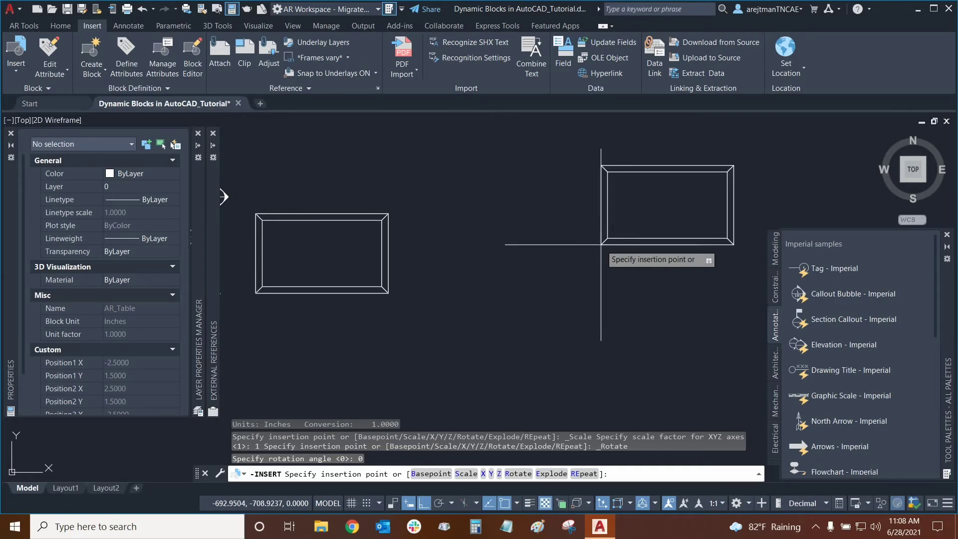
key(ctrl)
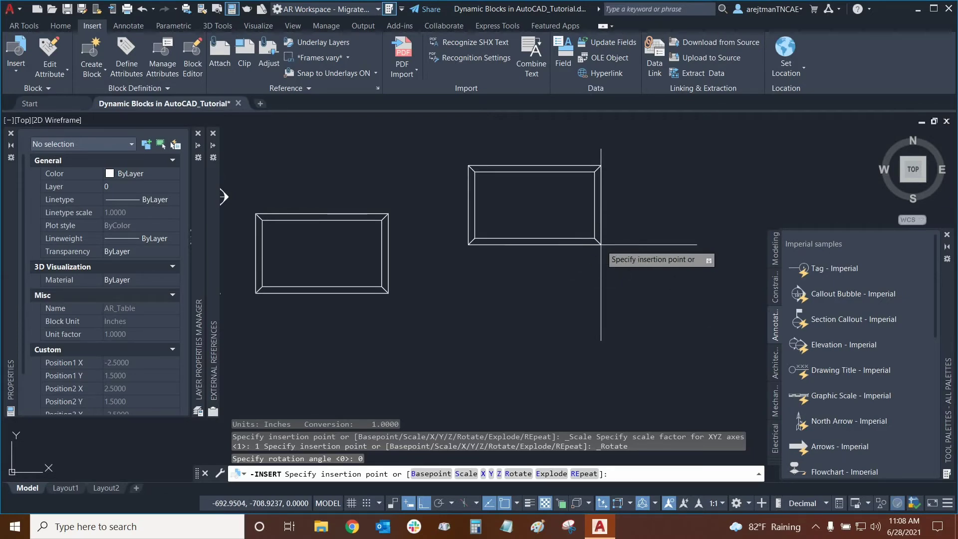
key(ctrl)
key(ctrl)
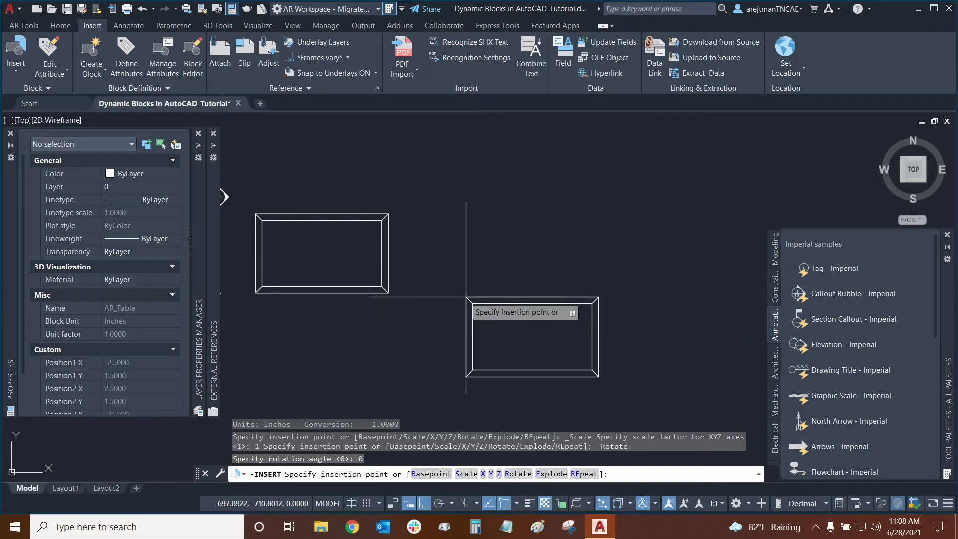
Place the second table with its top-left corner on the first table's lower-right corner.
mouse_move(348, 299)
middle_down()
mouse_move(556, 273)
mouse_move(529, 272)
middle_up()
click(570, 273)
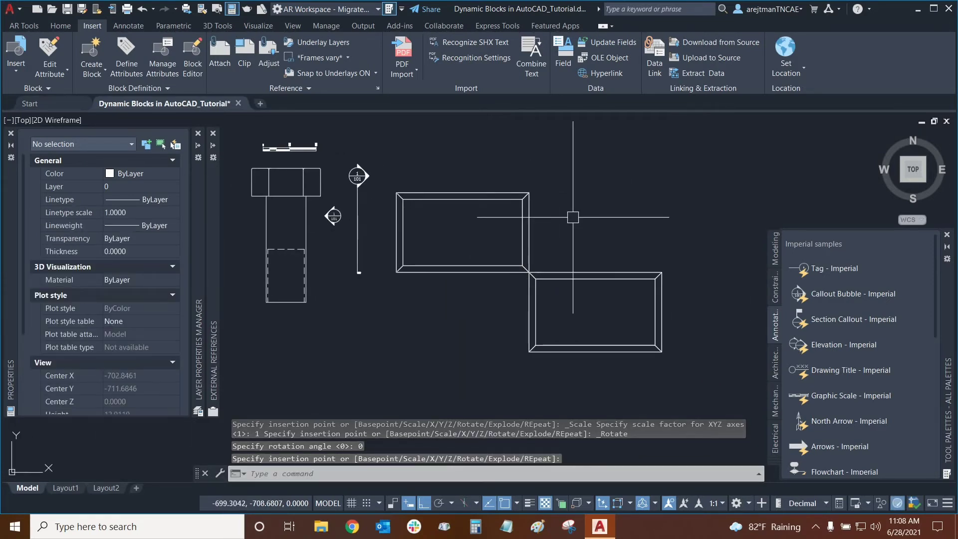
click(628, 279)
click(21, 25)
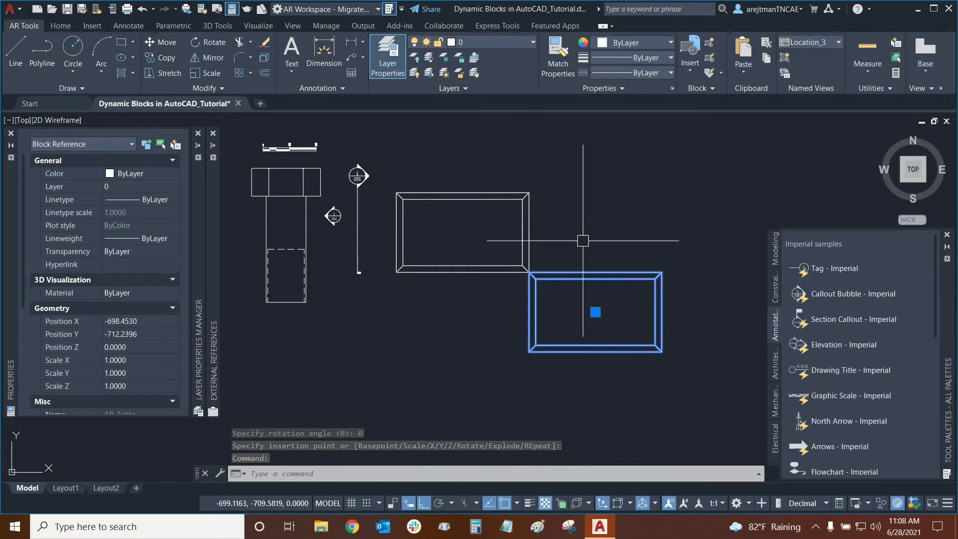
key(Escape)
middle_drag(605, 213, 644, 220)
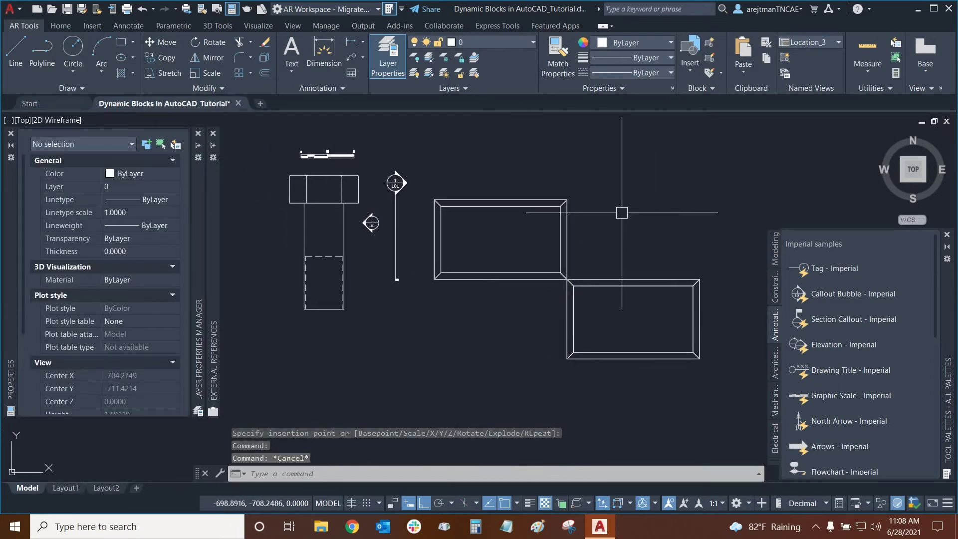
middle_drag(727, 208, 719, 207)
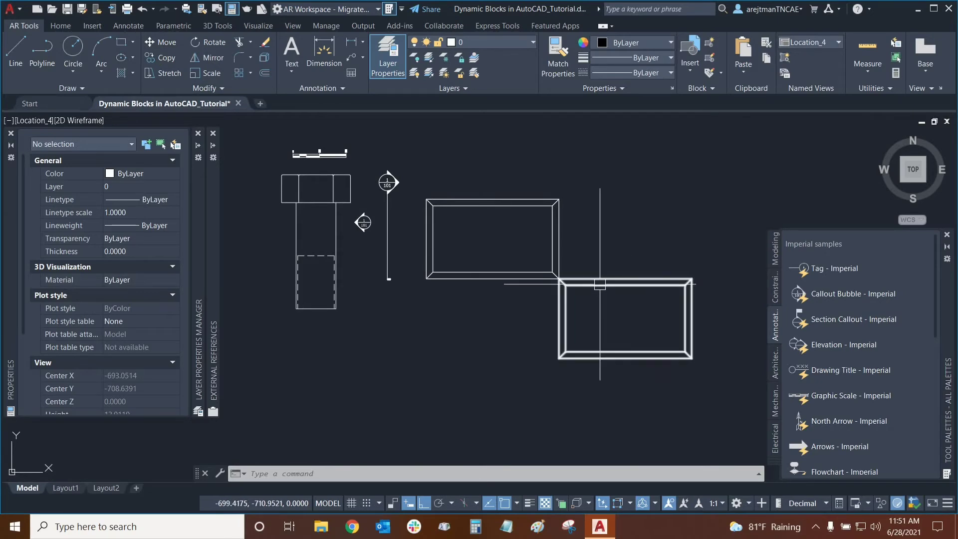
Open the inserted AR_Table block in the Block Editor from its right-click menu.
click(600, 284)
right_click(599, 284)
click(638, 220)
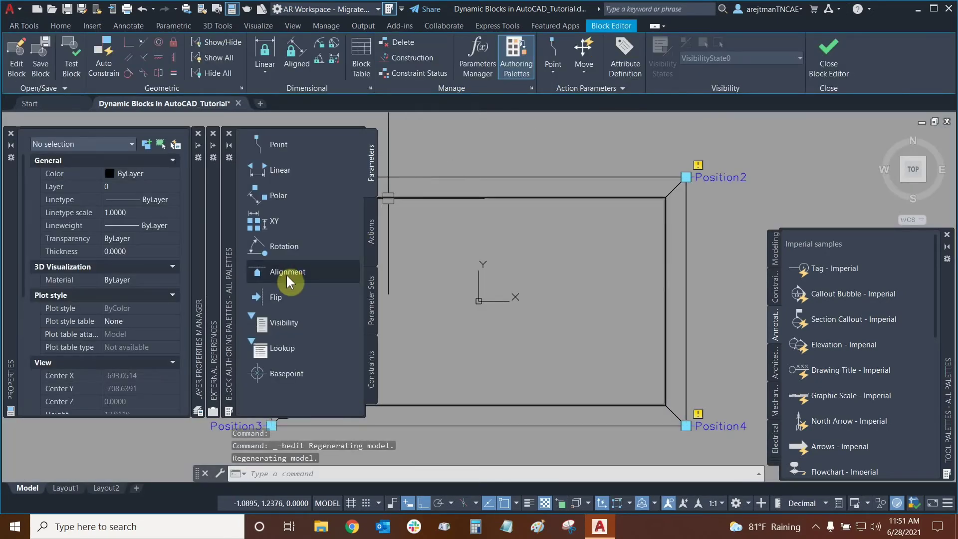
Start an alignment parameter based at the top edge midpoint and enter T to choose its type.
click(288, 273)
mouse_move(472, 220)
middle_down()
mouse_move(582, 210)
mouse_move(639, 217)
mouse_move(548, 222)
middle_up()
scroll(642, 214, down, 2)
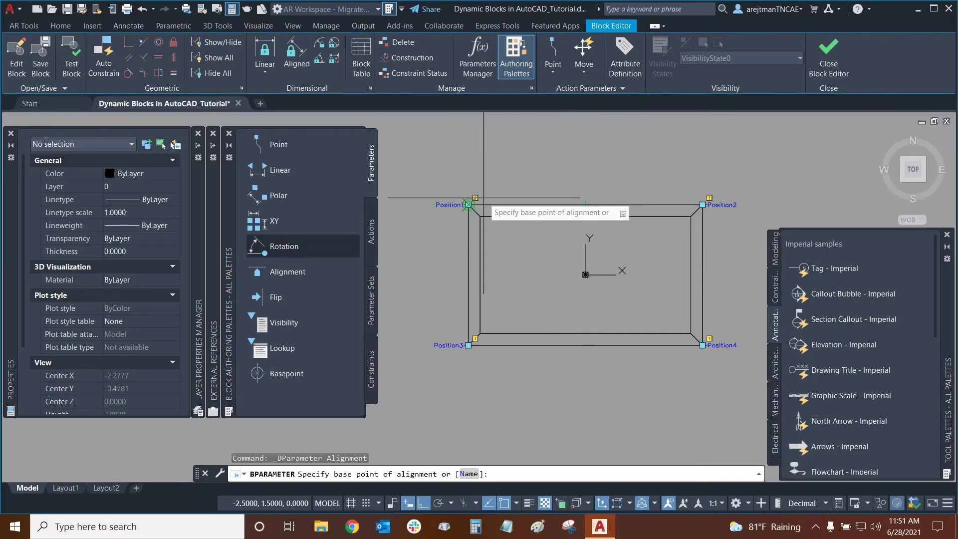
click(585, 203)
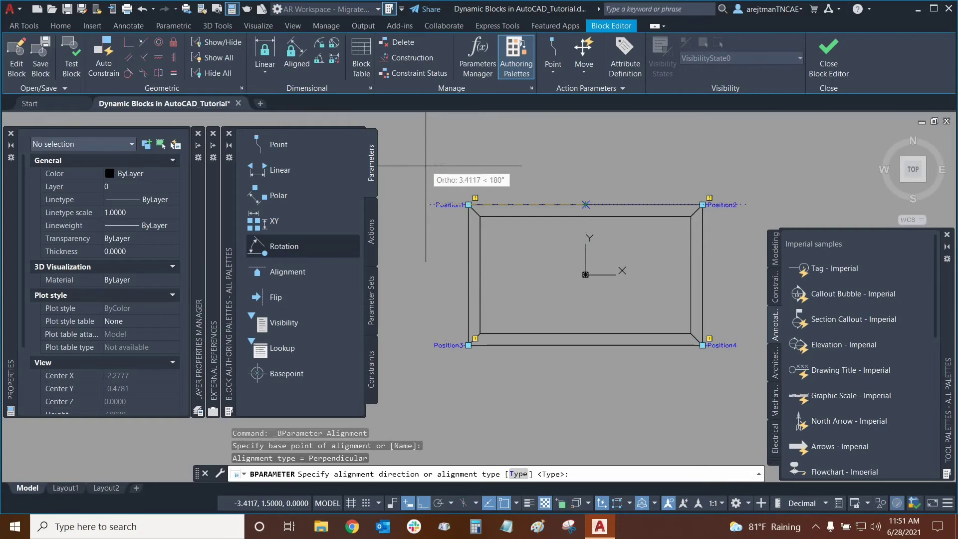
text(t)
key(Return)
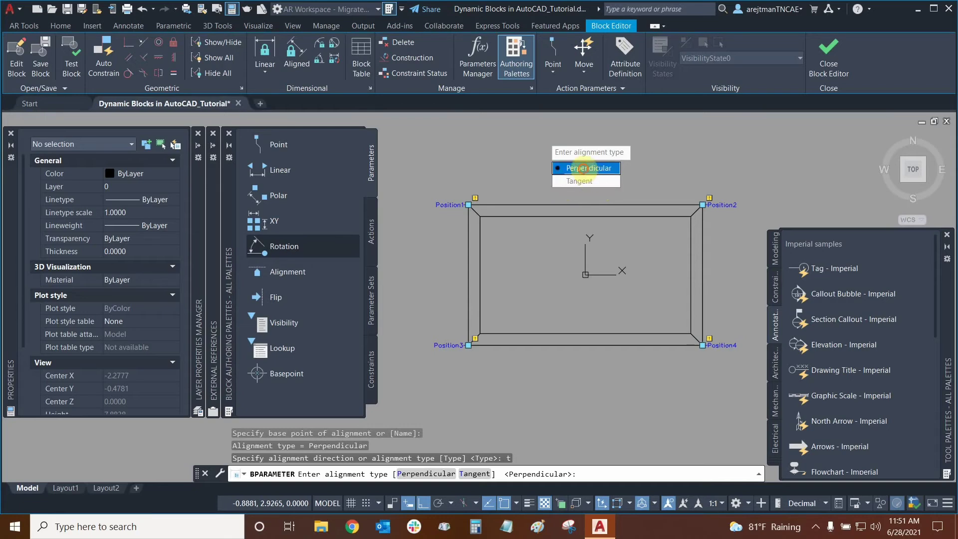
Finish the top-edge alignment as perpendicular, aimed along the edge toward the Position2 corner.
click(583, 168)
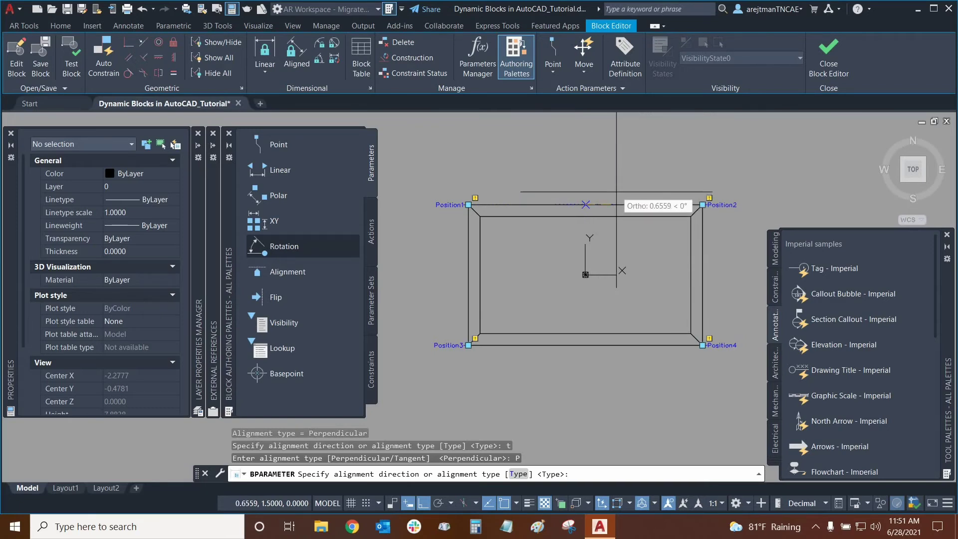
middle_drag(618, 186, 592, 197)
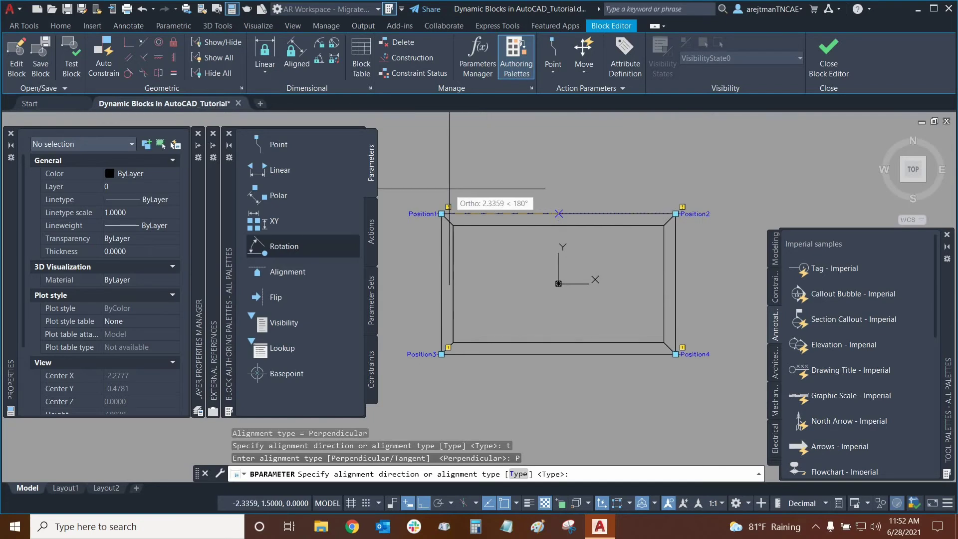
scroll(637, 204, up, 3)
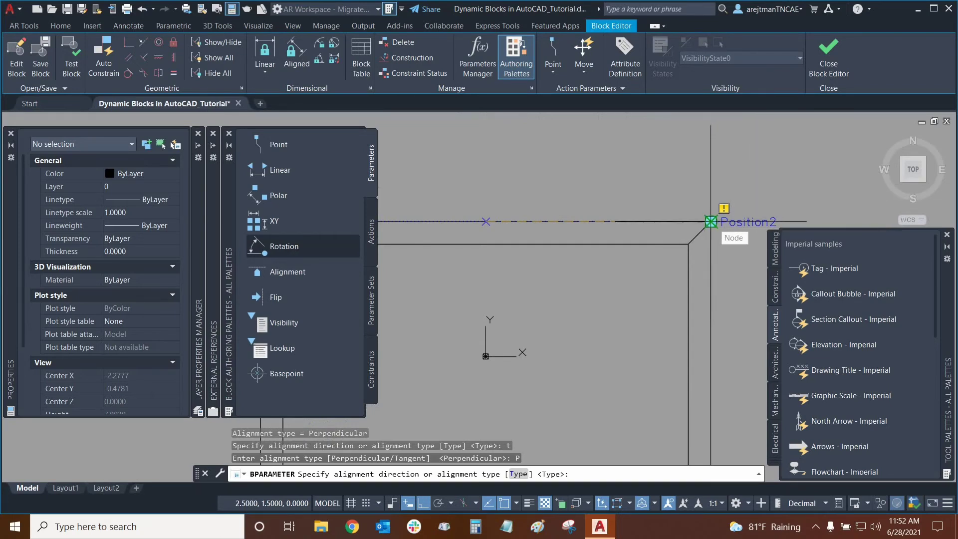
click(711, 222)
scroll(547, 175, down, 2)
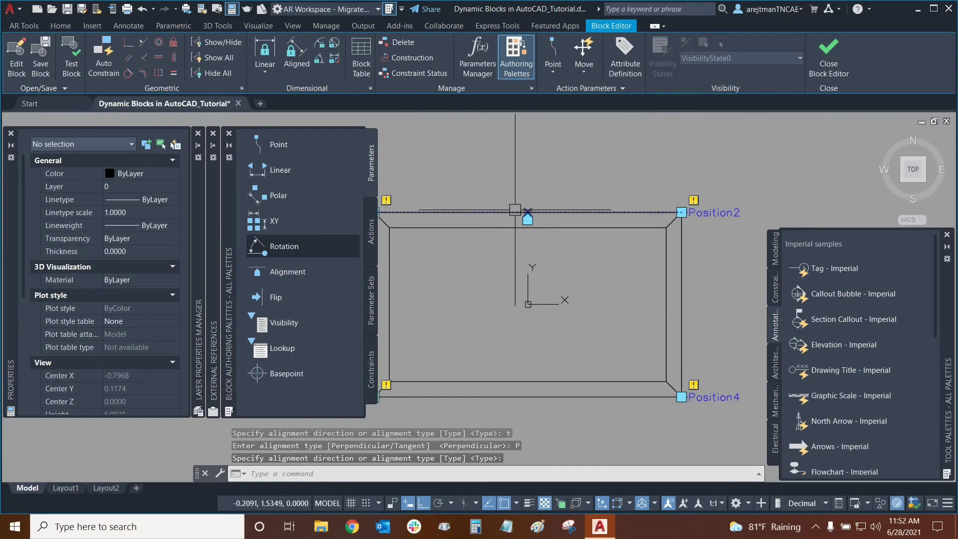
scroll(515, 210, up, 2)
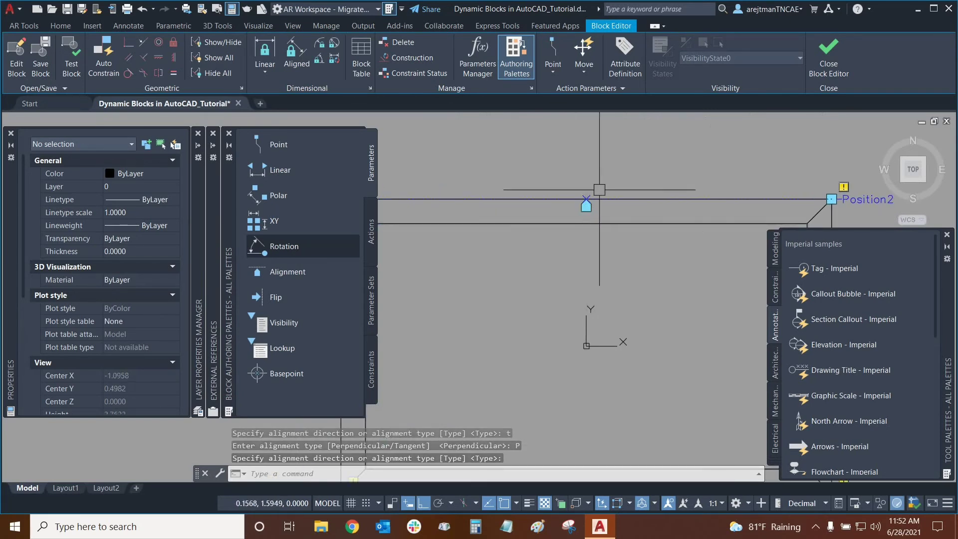
scroll(599, 190, up, 2)
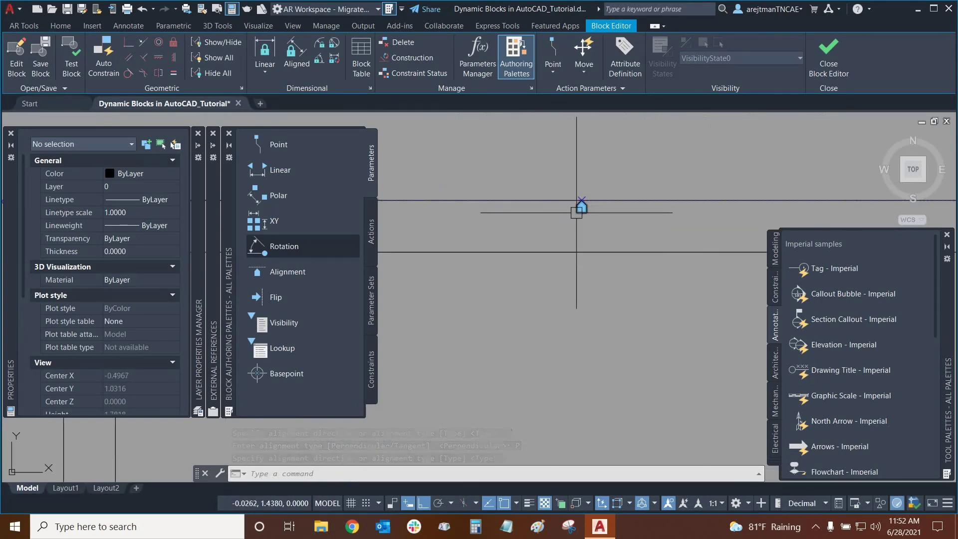
scroll(581, 176, down, 1)
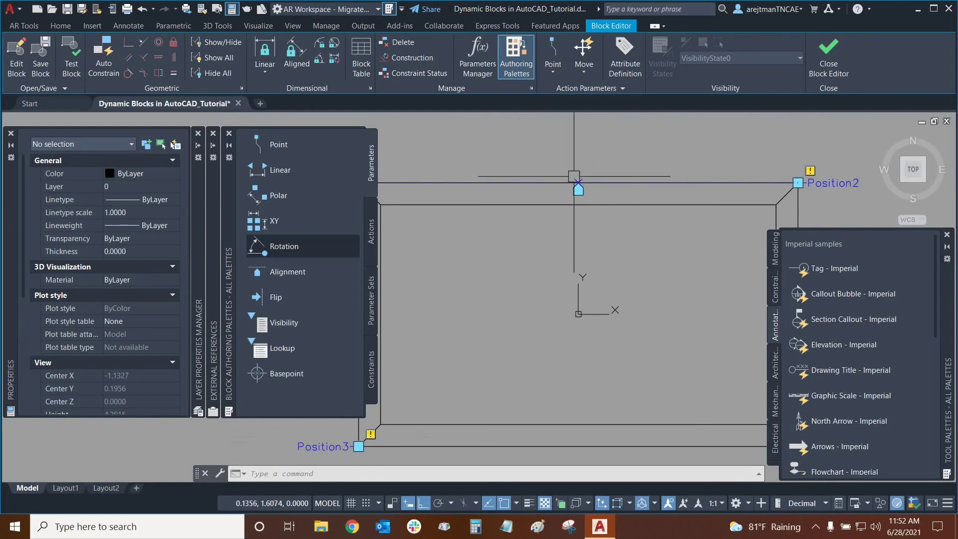
scroll(574, 178, up, 2)
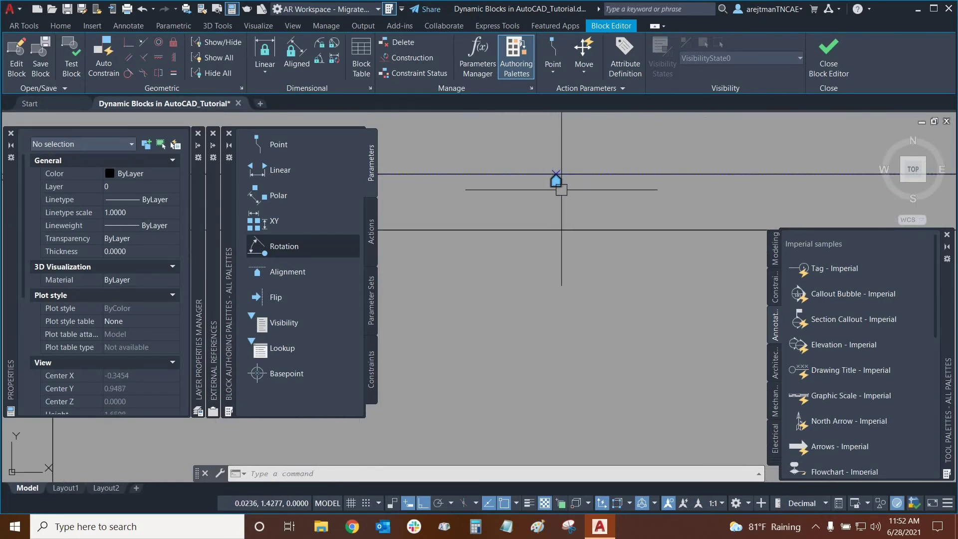
scroll(567, 184, up, 2)
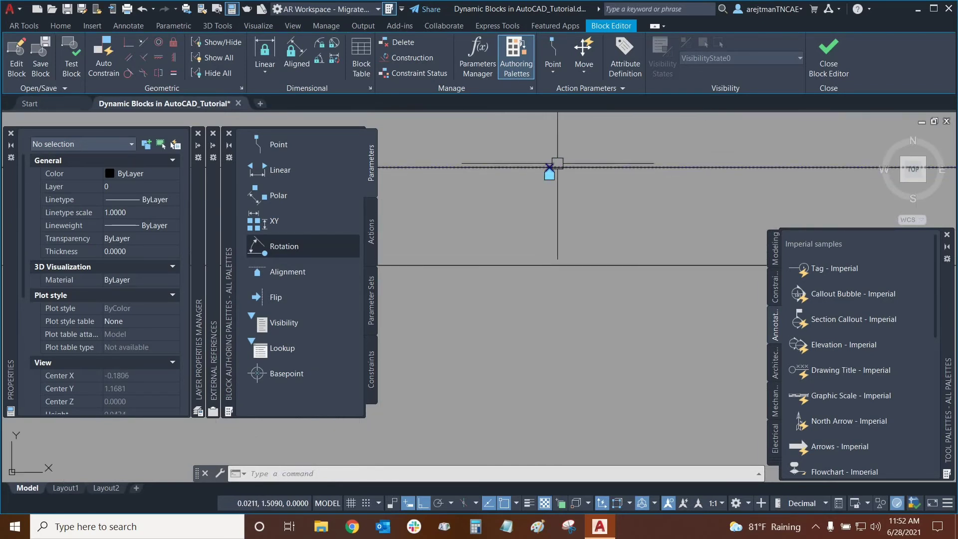
scroll(584, 178, down, 3)
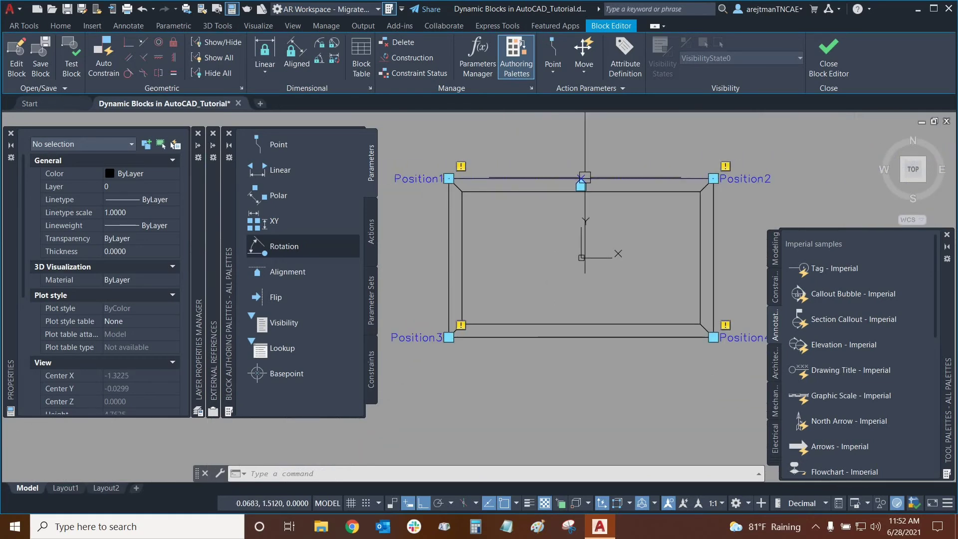
middle_drag(554, 161, 547, 185)
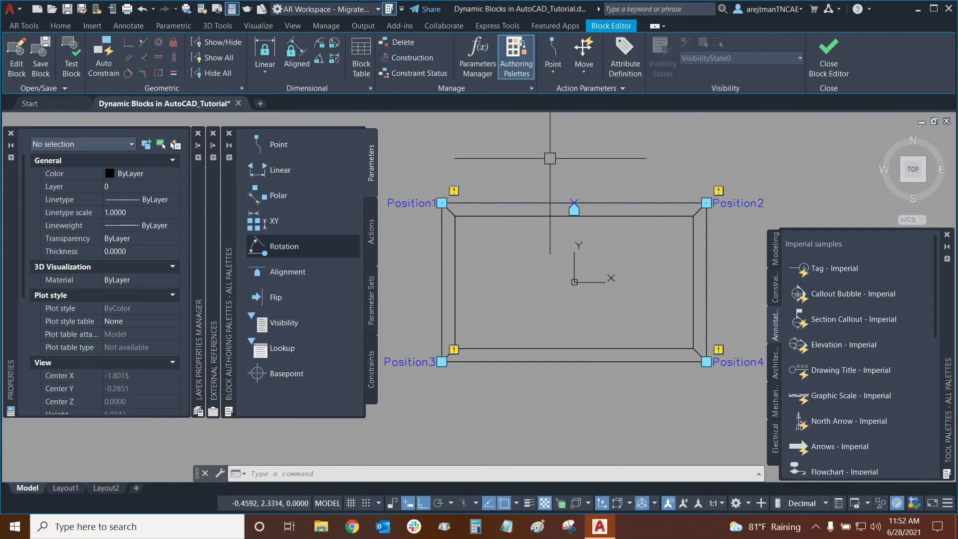
Add a left-edge alignment parameter at its midpoint, aimed toward Position1.
click(313, 271)
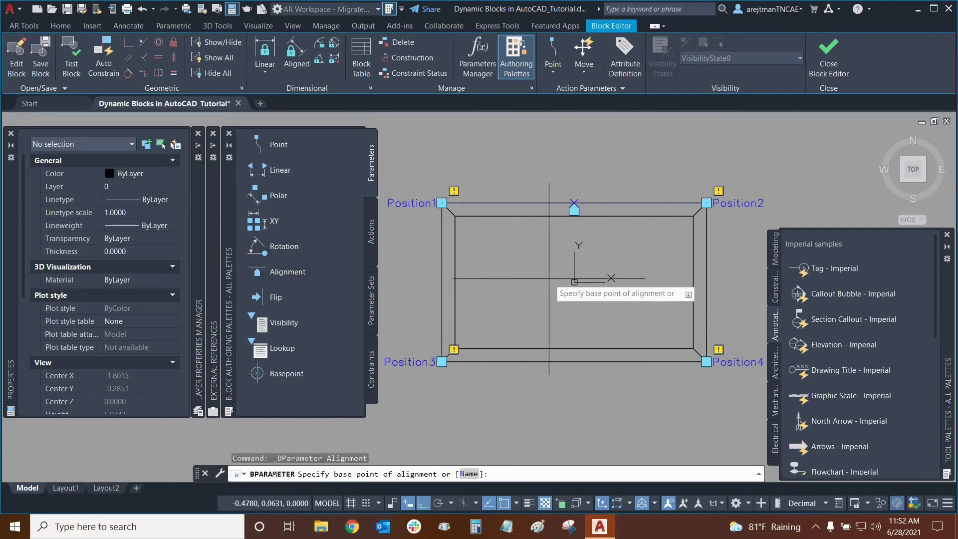
middle_drag(548, 281, 604, 274)
click(497, 273)
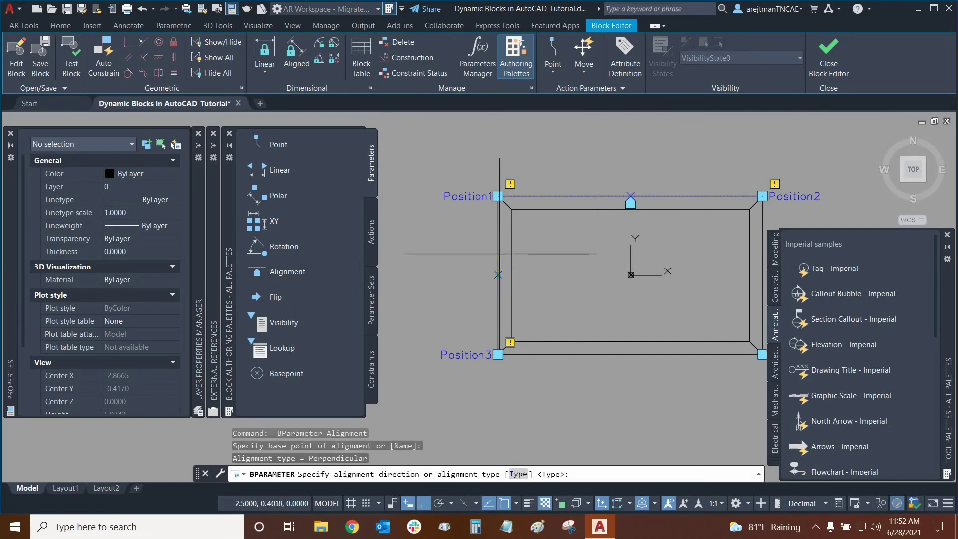
click(498, 195)
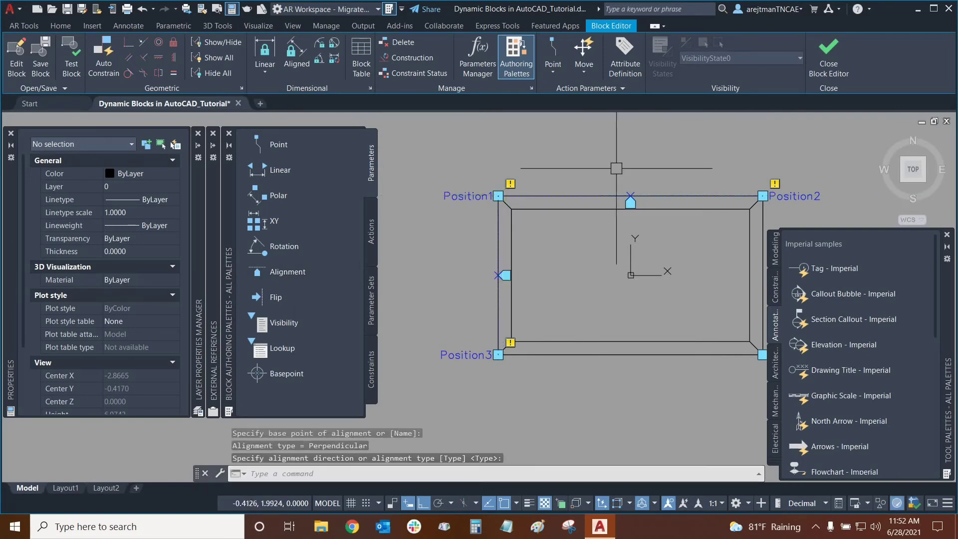
Add the right-edge alignment parameter from its midpoint, replacing a misplaced first attempt.
middle_drag(639, 167, 505, 174)
click(285, 269)
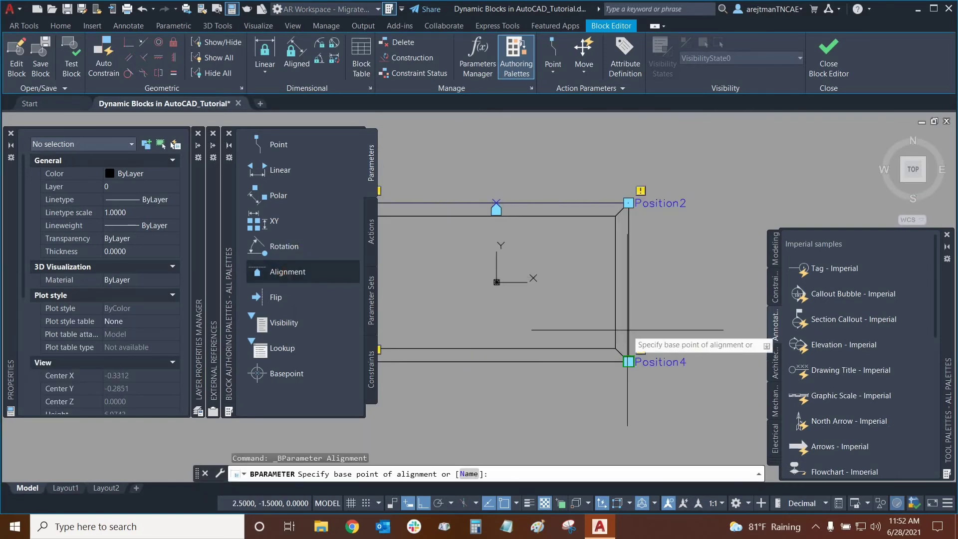
click(629, 281)
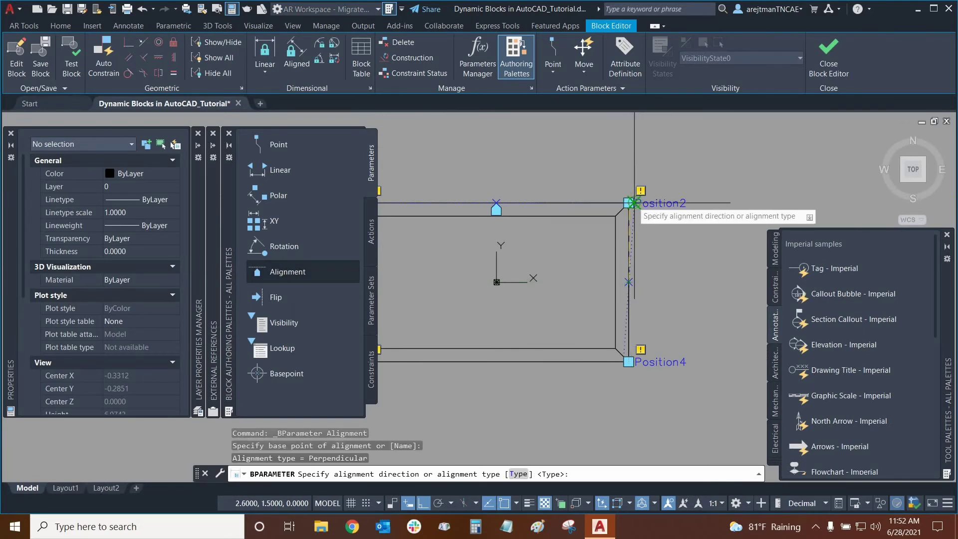
middle_drag(669, 261, 631, 259)
scroll(686, 275, down, 2)
scroll(628, 265, up, 1)
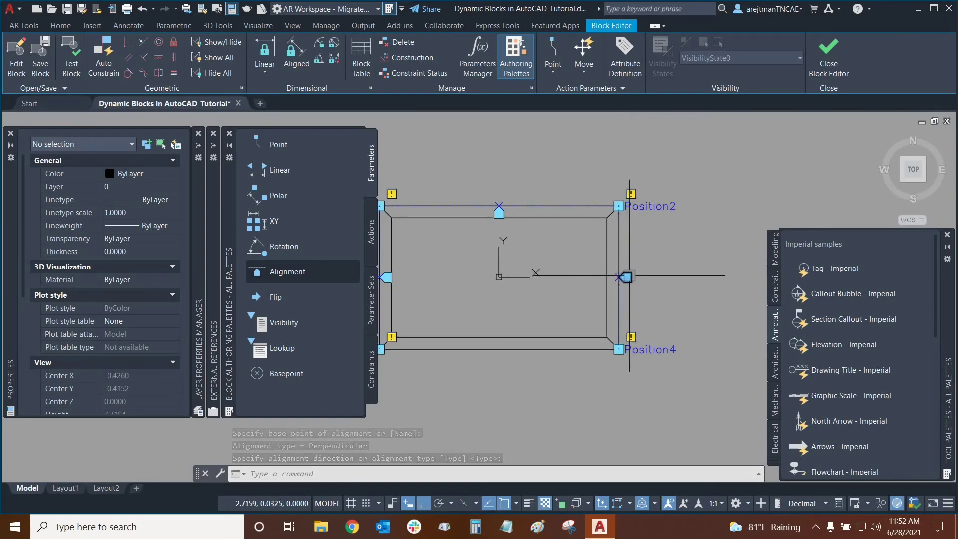
click(628, 280)
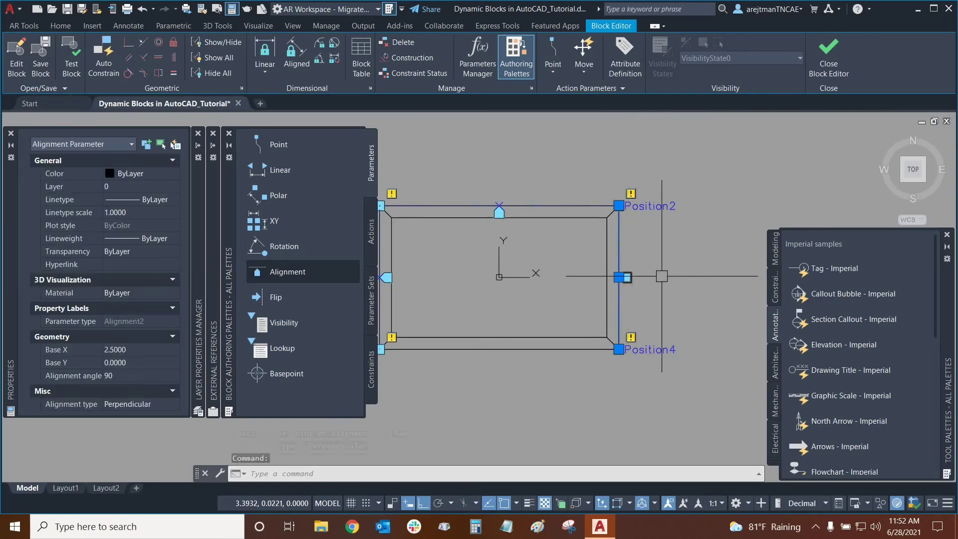
key(Delete)
click(284, 273)
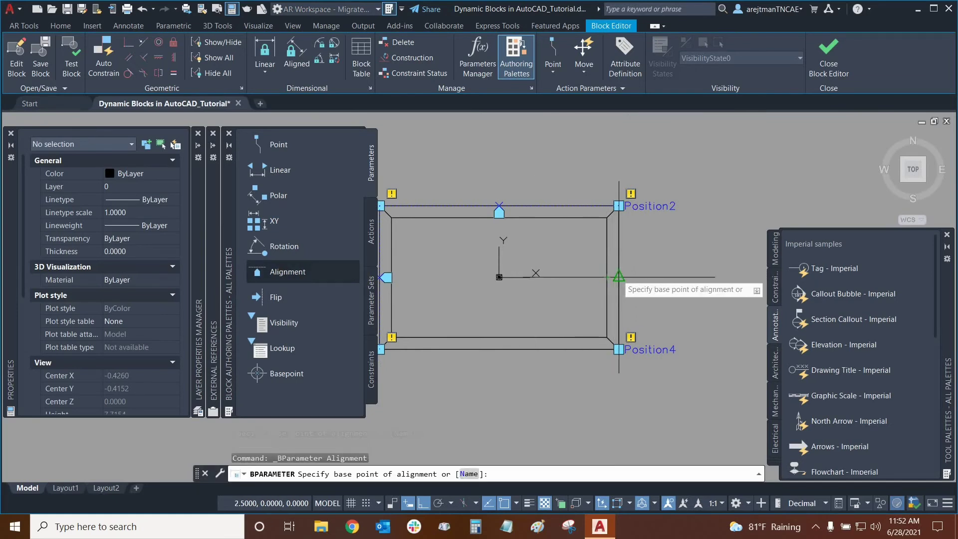
click(618, 277)
click(614, 343)
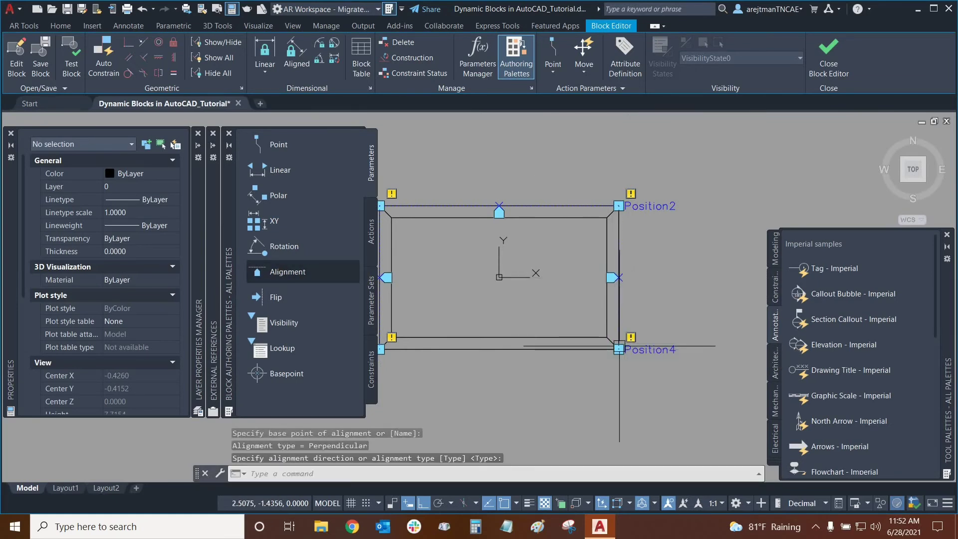
Add the bottom-edge alignment parameter from its midpoint, aimed toward the Position3 corner.
middle_drag(434, 244, 611, 262)
click(307, 269)
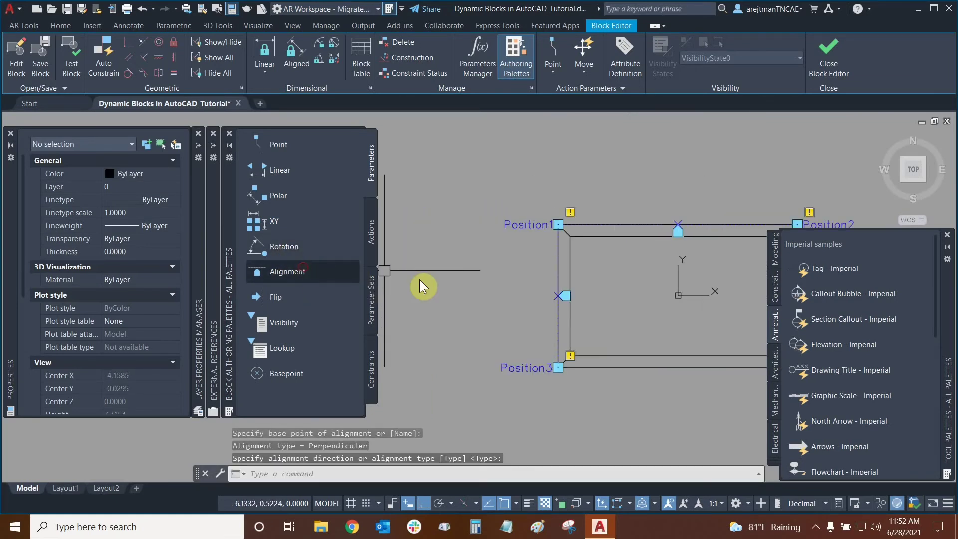
middle_drag(666, 366, 519, 326)
click(530, 326)
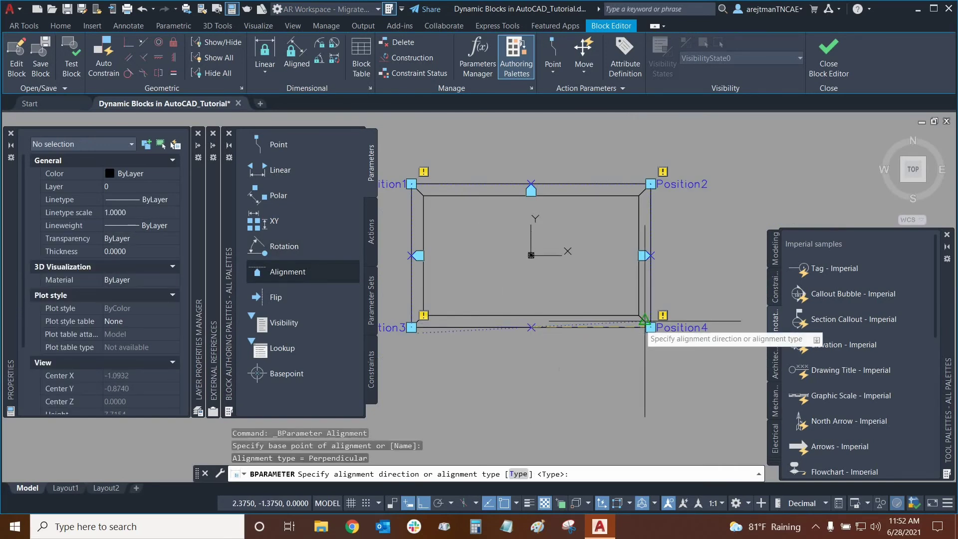
click(650, 327)
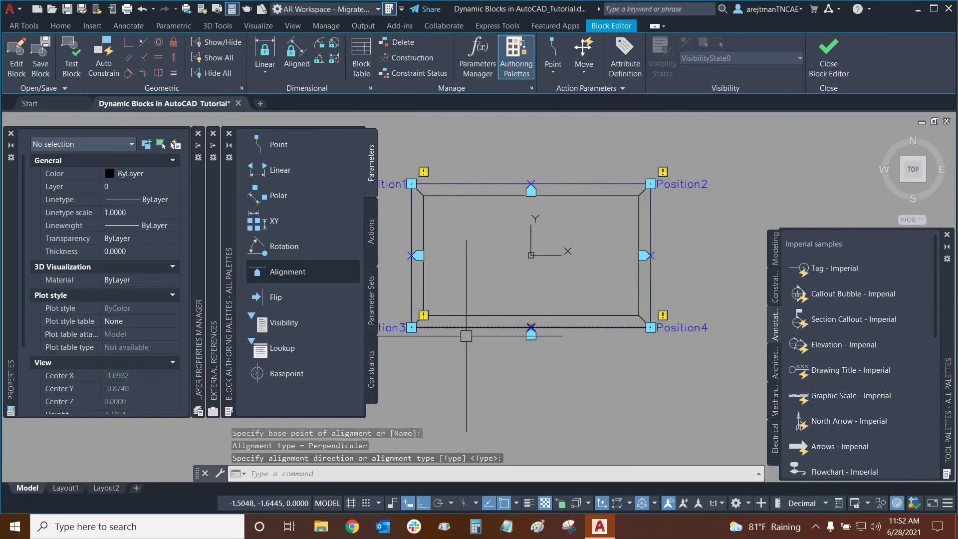
click(542, 332)
key(Escape)
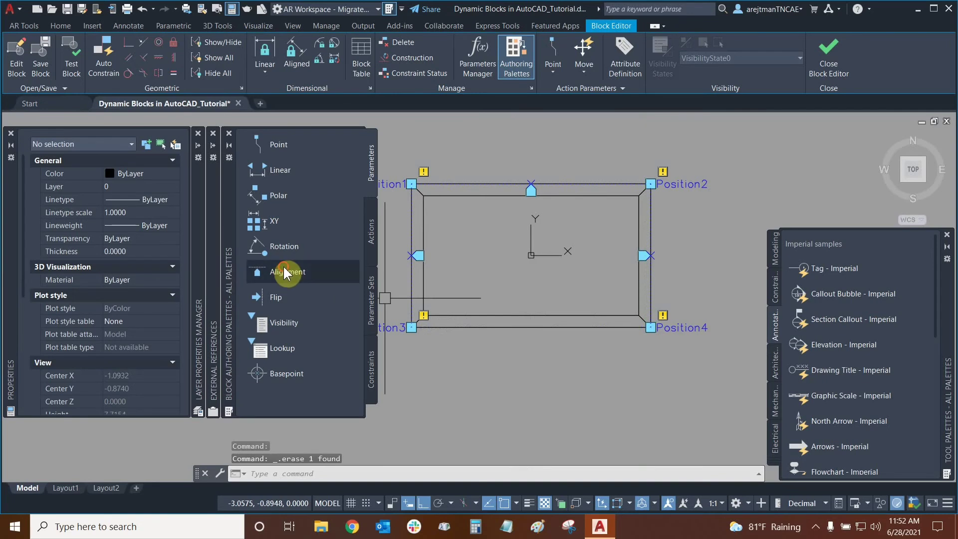
click(287, 272)
click(542, 328)
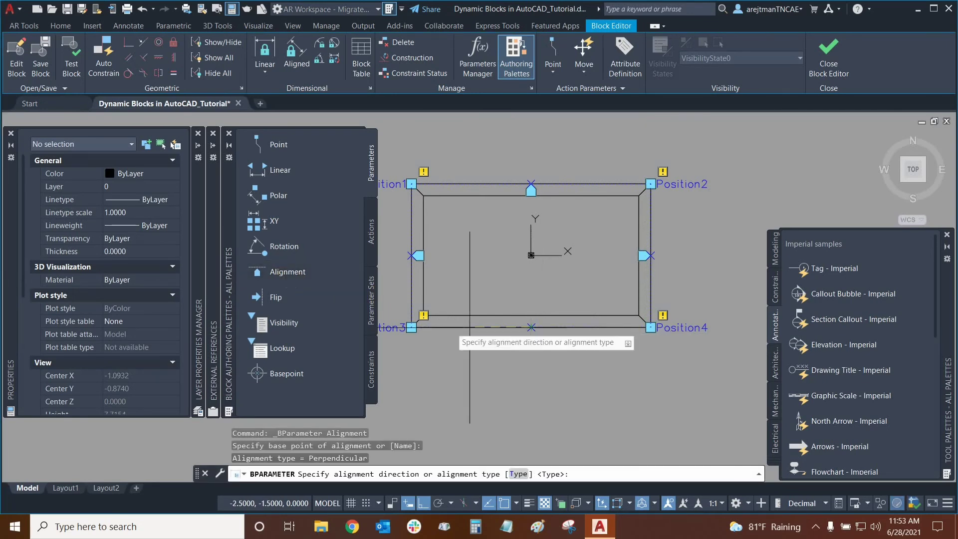
click(411, 328)
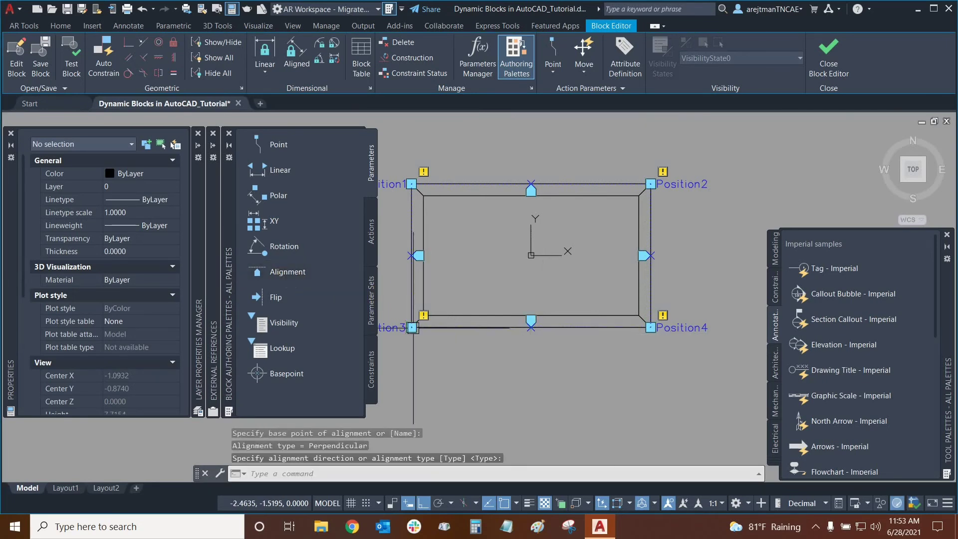
scroll(549, 284, down, 1)
scroll(469, 283, up, 1)
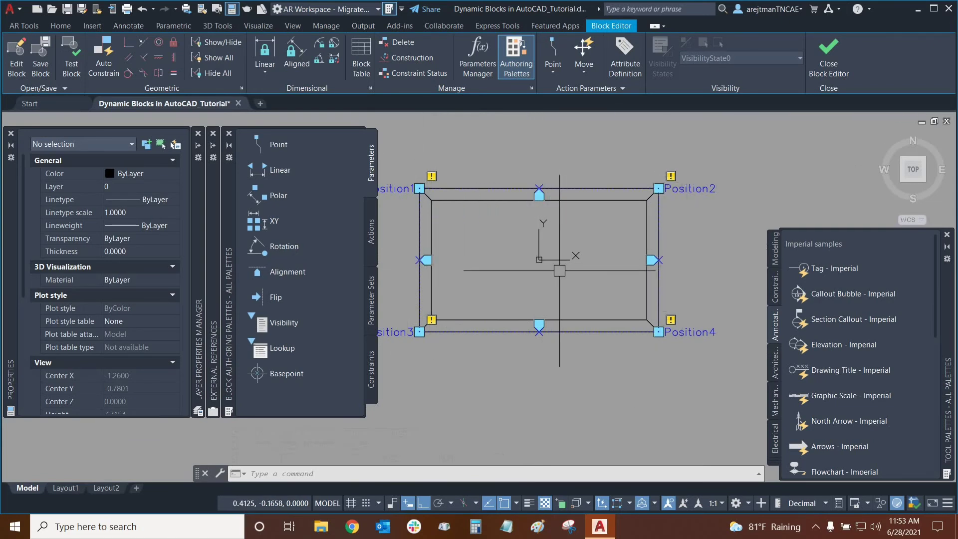
Recenter the tabletop in view and close the Block Editor.
scroll(559, 270, down, 2)
mouse_move(505, 259)
middle_down()
mouse_move(569, 267)
mouse_move(544, 265)
middle_up()
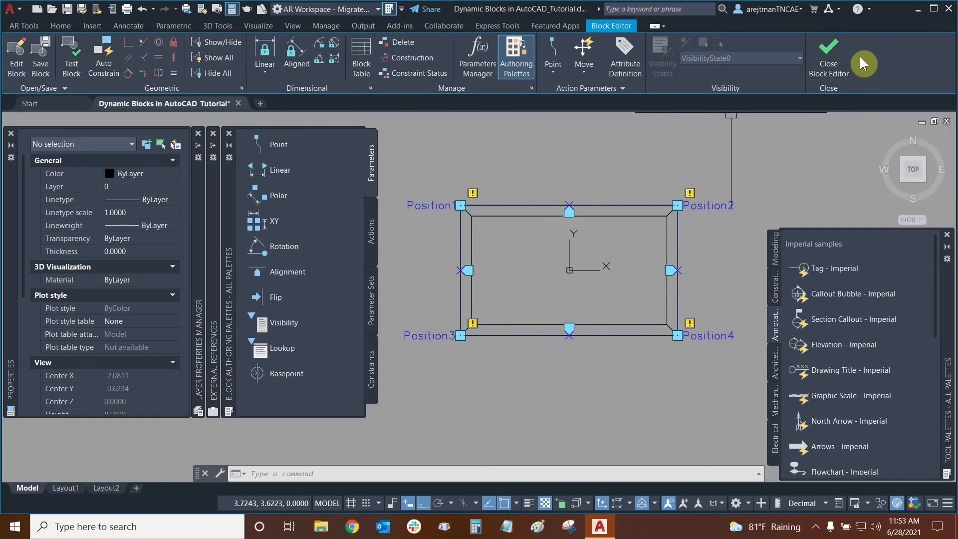
click(830, 56)
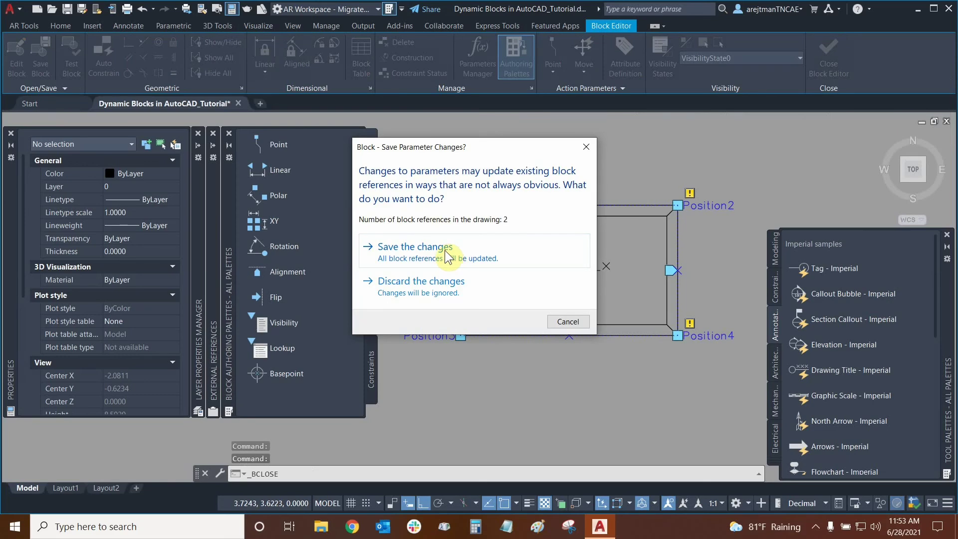
Save the parameter changes for all AR_Table references, then try and cancel another AR_Table insertion.
click(448, 256)
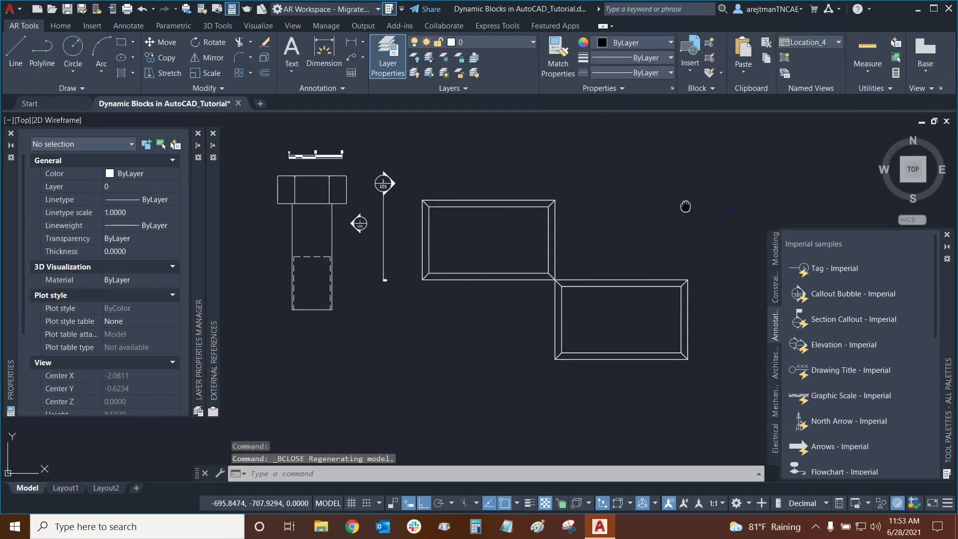
click(91, 26)
click(20, 47)
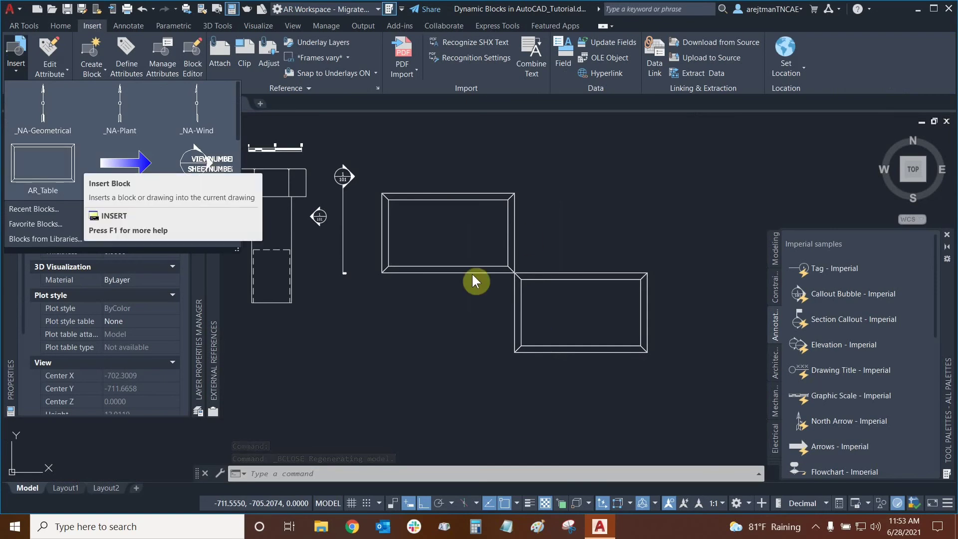
click(37, 163)
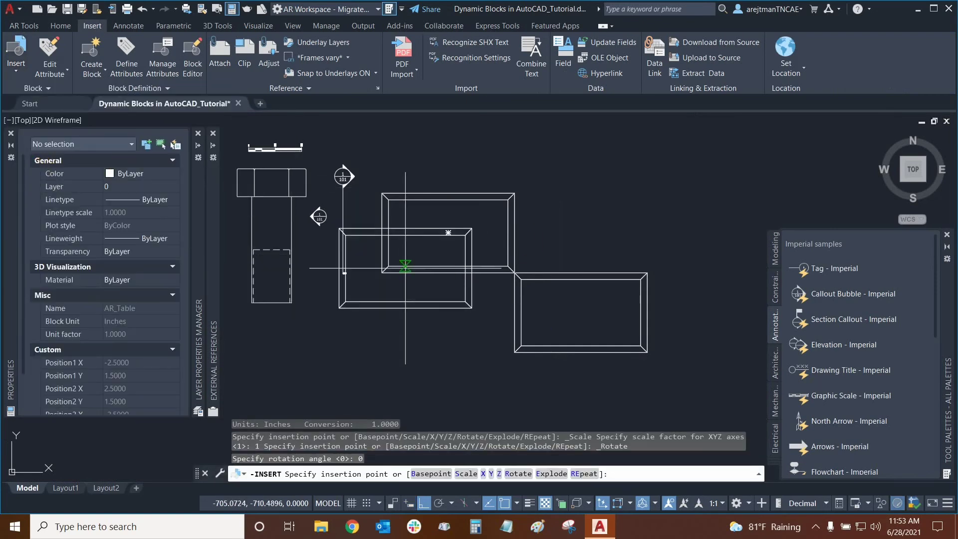
middle_drag(413, 333, 447, 250)
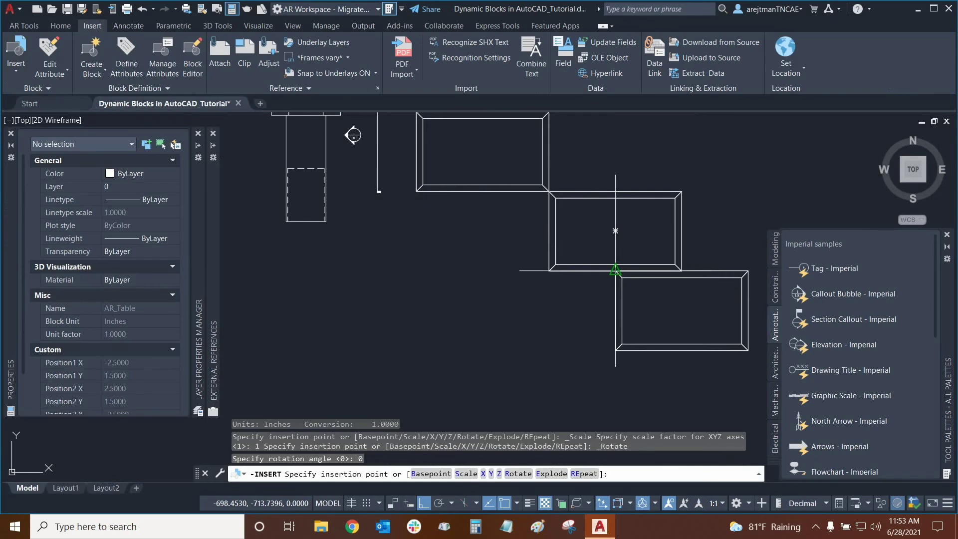
mouse_move(615, 230)
middle_down()
mouse_move(478, 229)
mouse_move(519, 200)
mouse_move(621, 179)
middle_up()
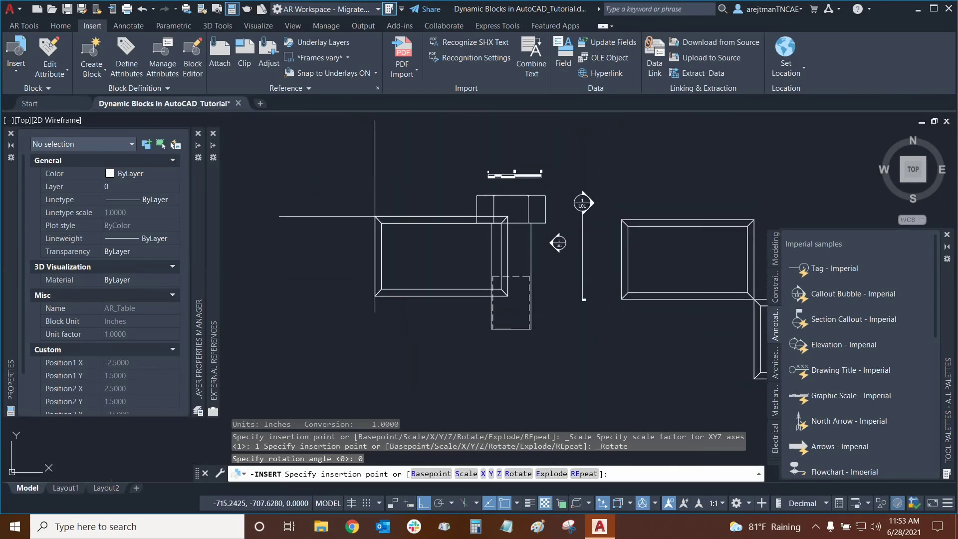
mouse_move(375, 216)
middle_down()
mouse_move(349, 165)
mouse_move(430, 232)
middle_up()
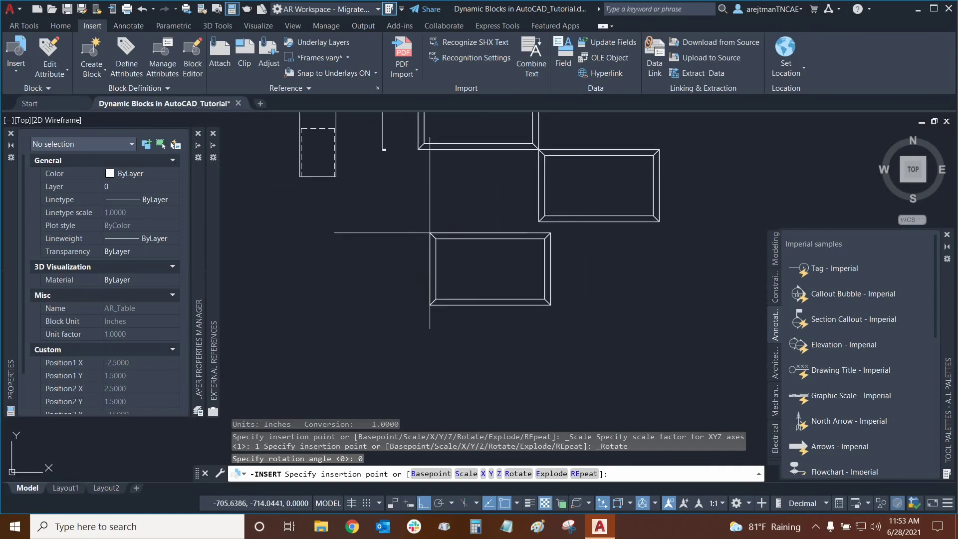
scroll(430, 232, down, 1)
key(Escape)
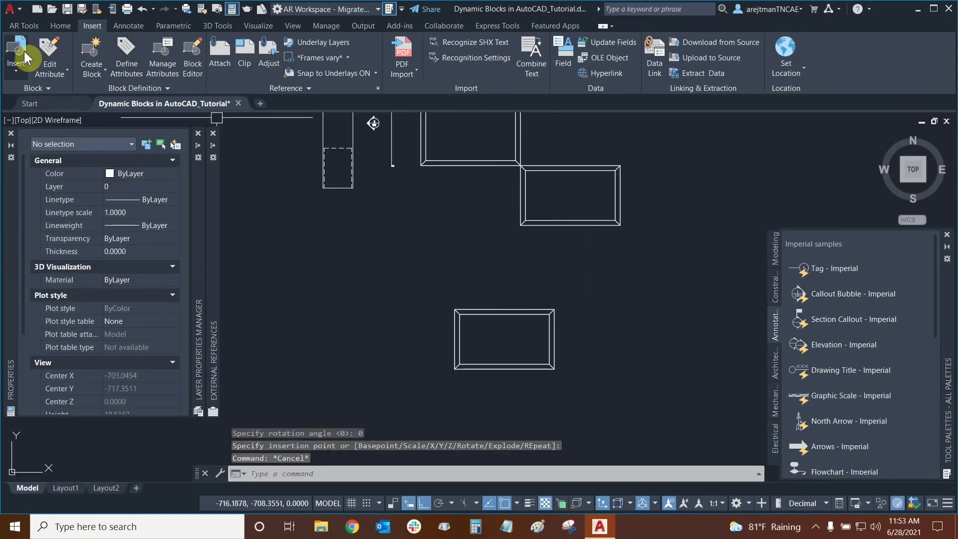
Draw a line sloping down to the right in the empty space above the tables.
click(54, 27)
click(22, 49)
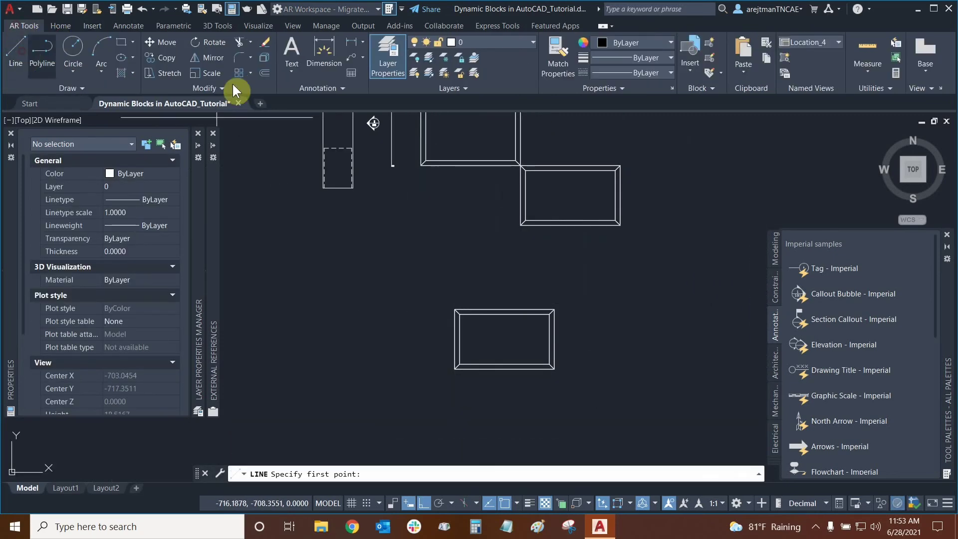
middle_drag(565, 196, 488, 310)
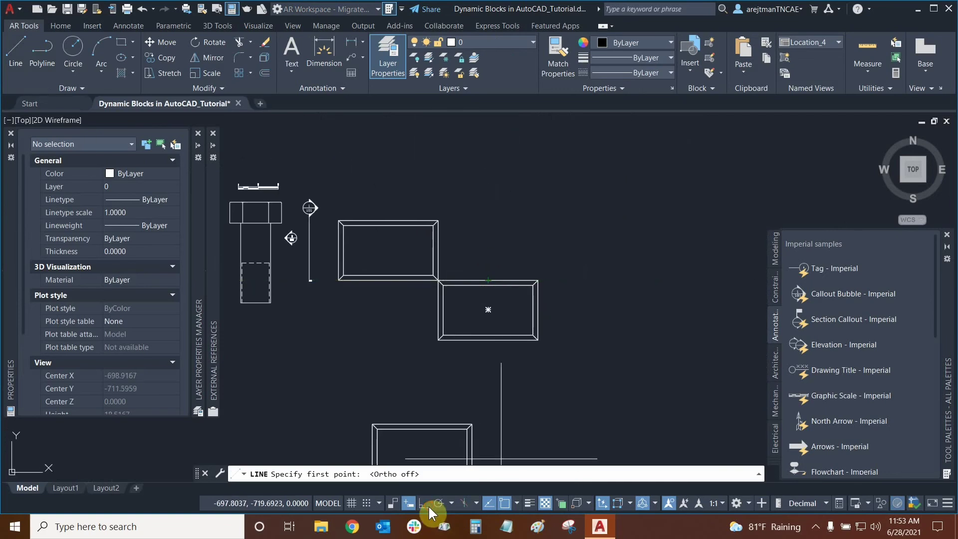
click(547, 149)
click(668, 222)
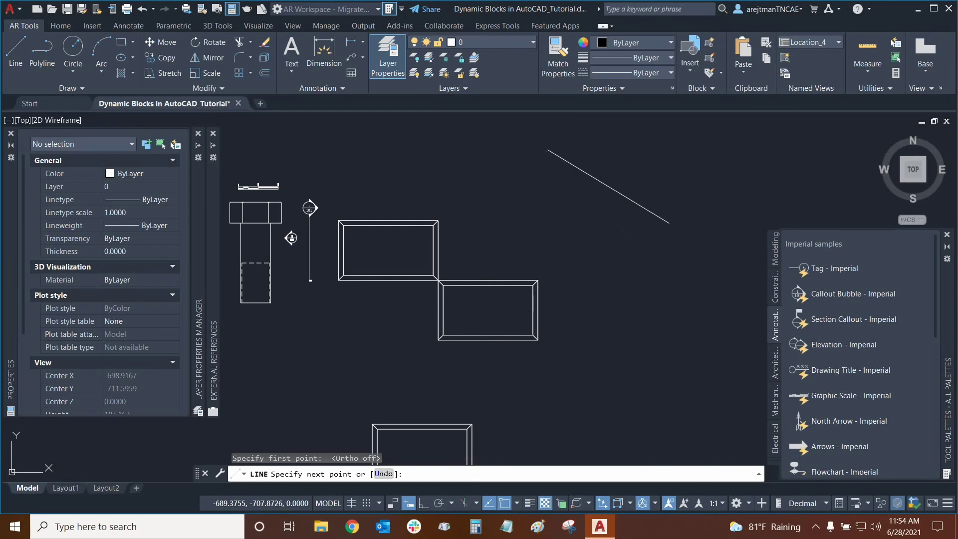
key(Escape)
Select the third AR_Table block below the pair to show its grips.
middle_drag(512, 338, 554, 277)
click(464, 366)
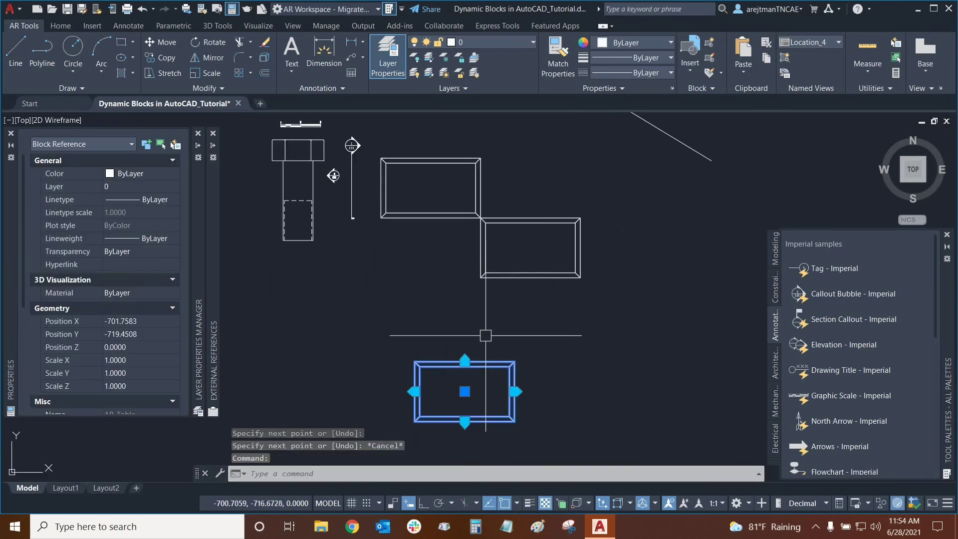
middle_drag(512, 327, 488, 280)
scroll(463, 325, up, 5)
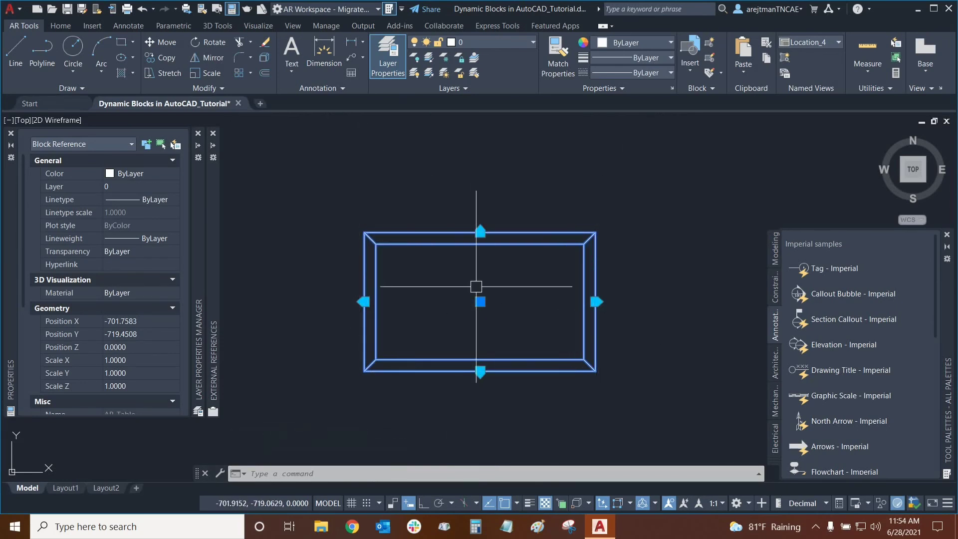
scroll(486, 255, down, 5)
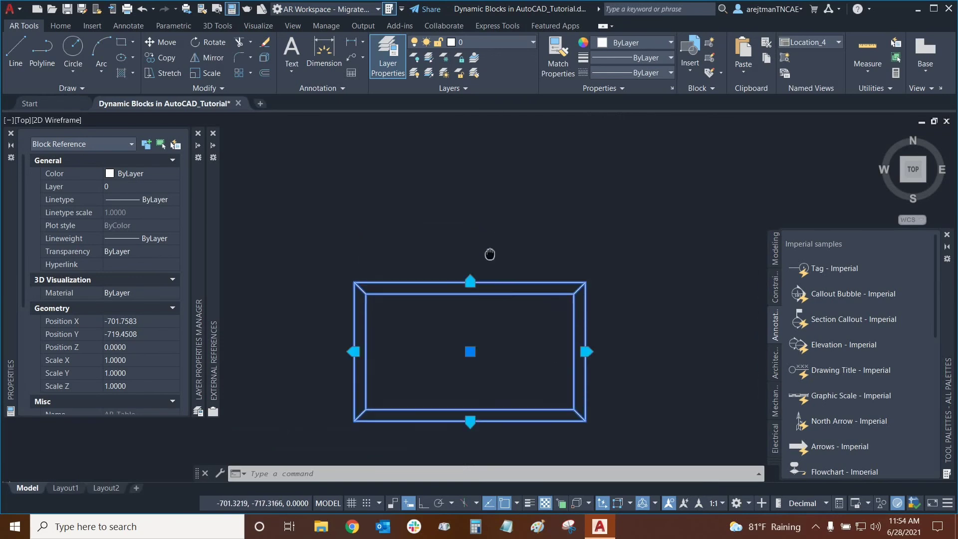
Try the table's top alignment grip, cancel it, and check the object snap options.
click(476, 268)
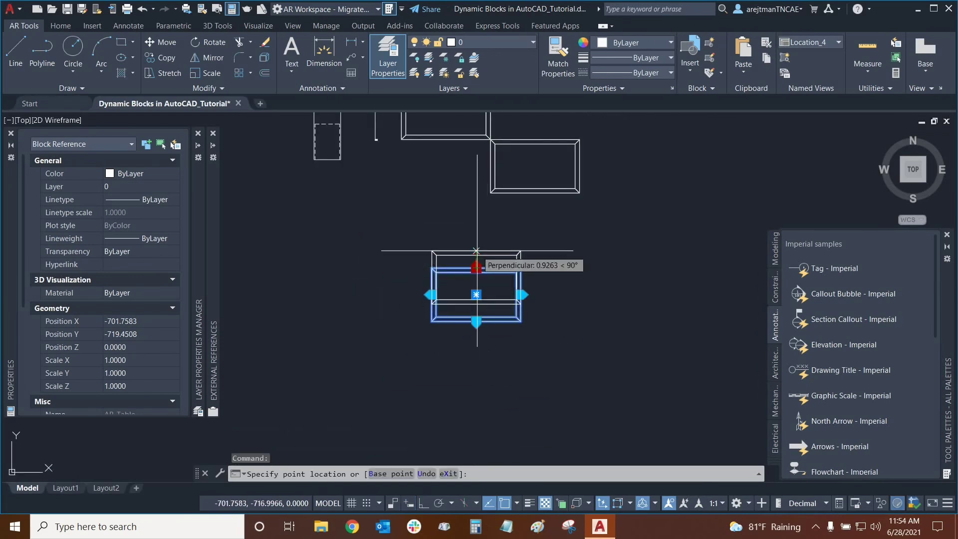
middle_drag(489, 224, 387, 368)
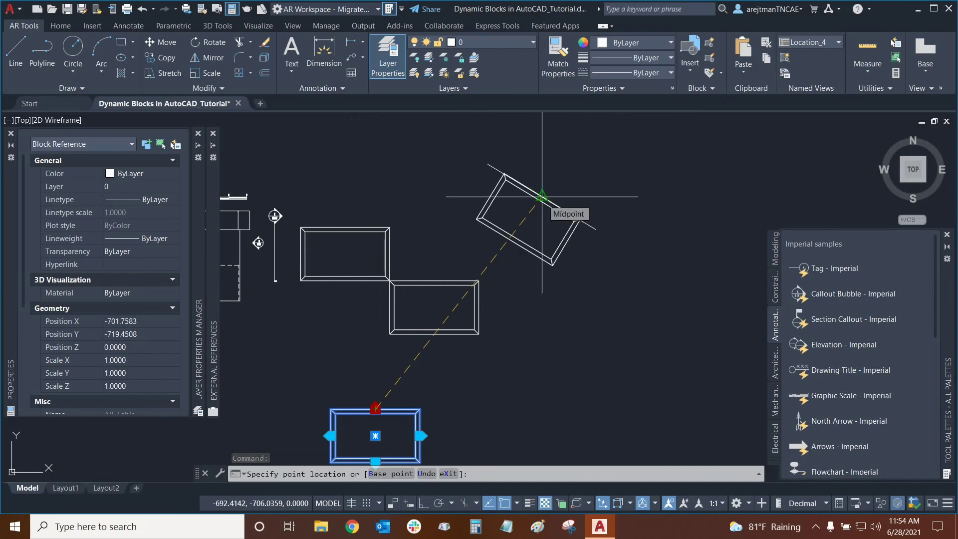
key(Escape)
click(519, 498)
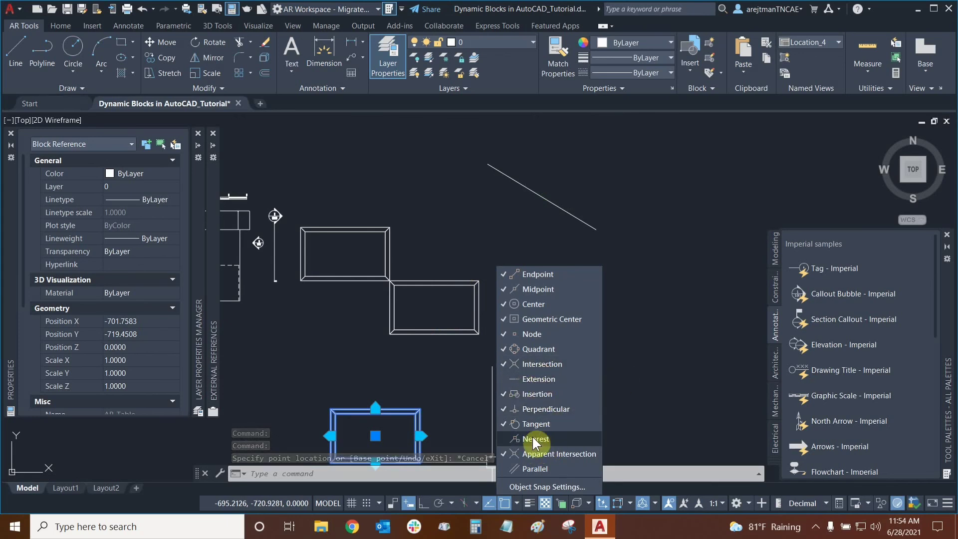
middle_drag(449, 265, 509, 177)
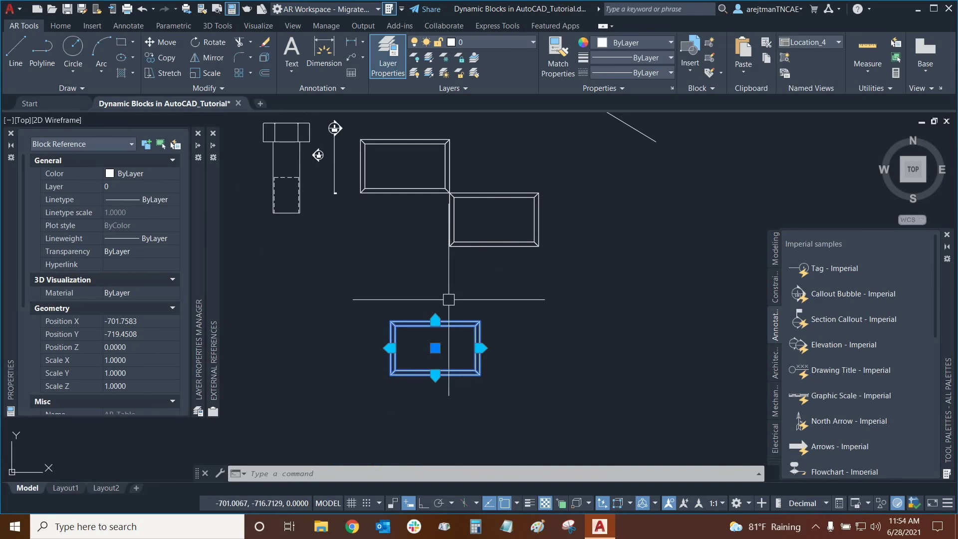
Snap the table's alignment grip to the angled line's midpoint, then view all tables together.
click(435, 320)
middle_drag(518, 167, 438, 309)
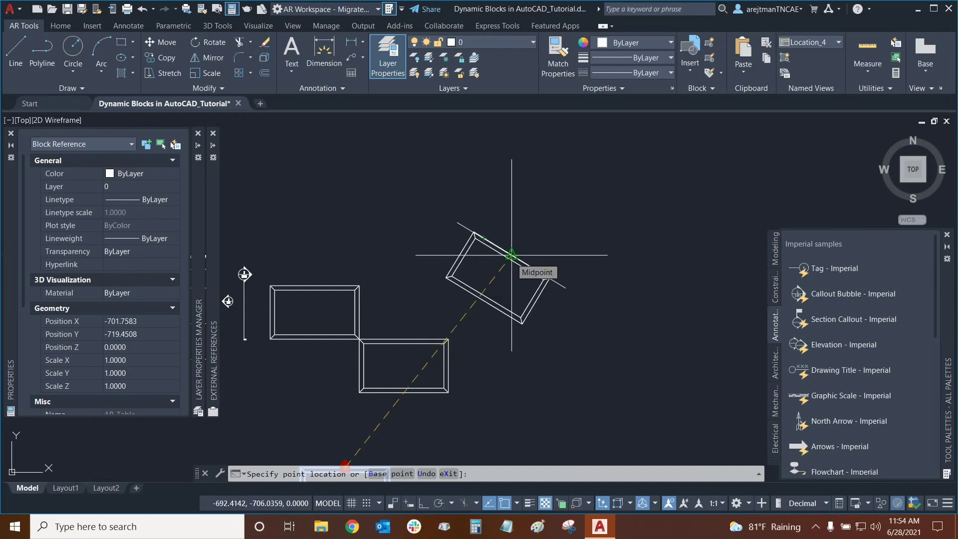
click(511, 255)
key(Escape)
mouse_move(556, 209)
middle_down()
mouse_move(562, 184)
mouse_move(592, 183)
middle_up()
scroll(551, 209, up, 2)
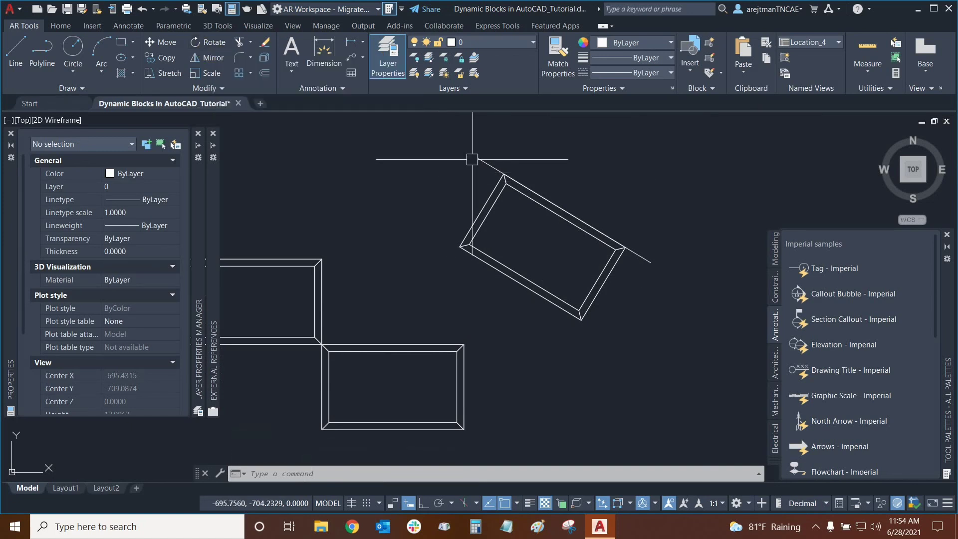
middle_drag(642, 190, 614, 190)
mouse_move(342, 171)
middle_down()
mouse_move(500, 175)
mouse_move(481, 171)
middle_up()
scroll(496, 179, down, 1)
scroll(481, 171, up, 1)
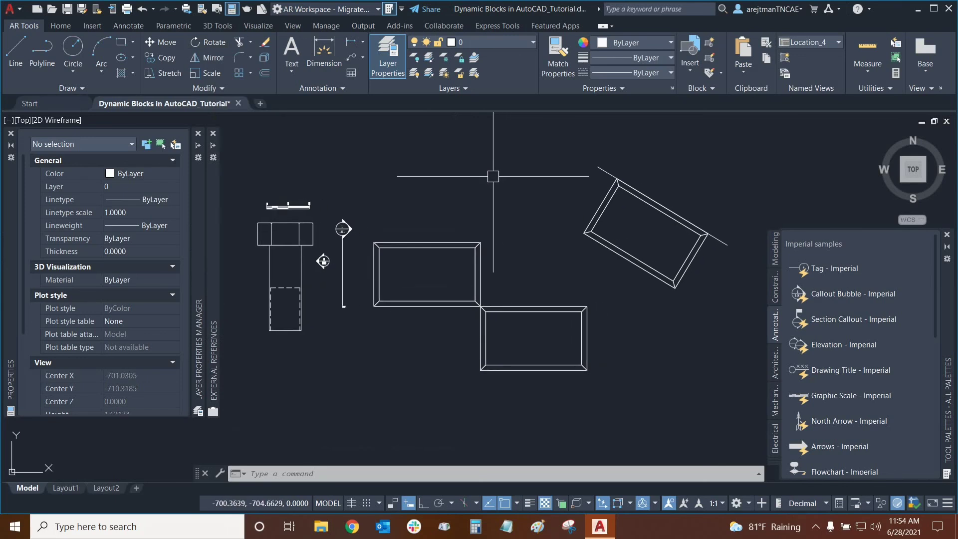